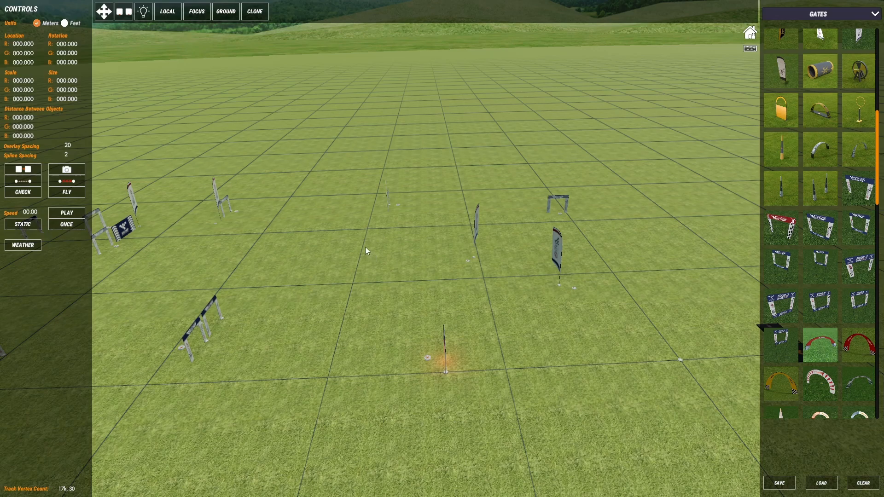
# - Switch the object panel from gates to the INVISIBLE category over the obstacle field
pyautogui.moveTo(399, 257); pyautogui.dragTo(504, 257, button='middle')
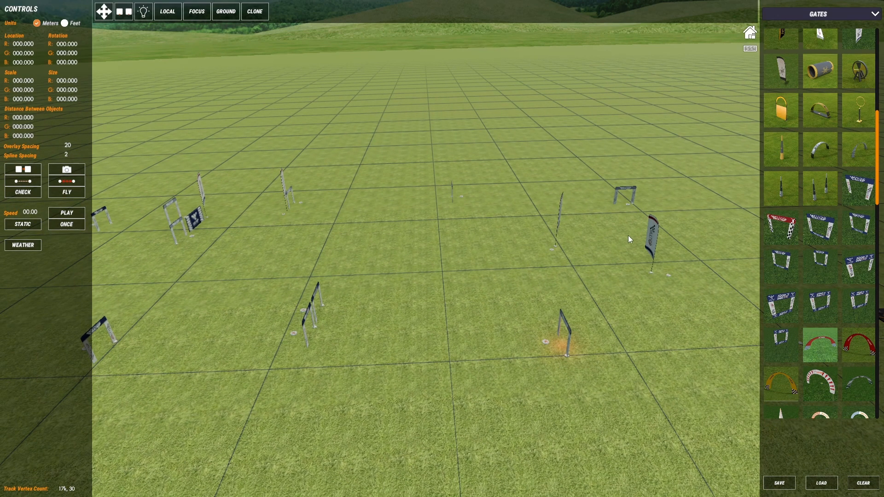
pyautogui.click(799, 16)
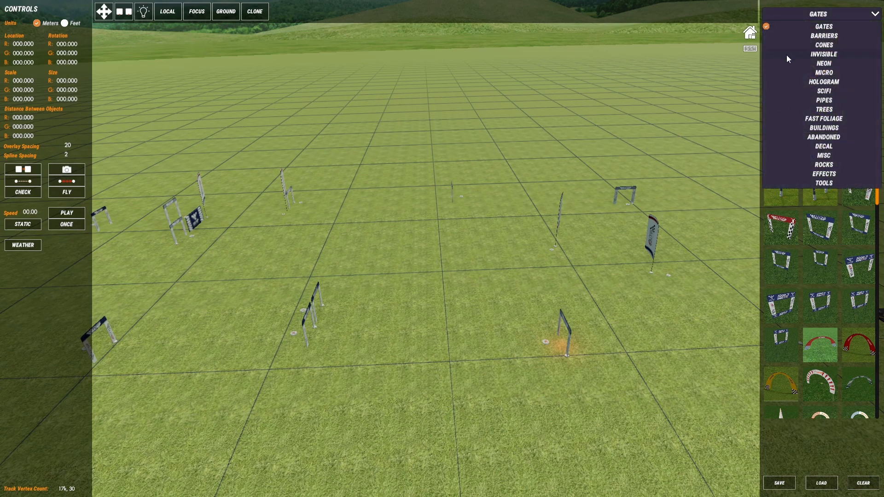
pyautogui.click(848, 55)
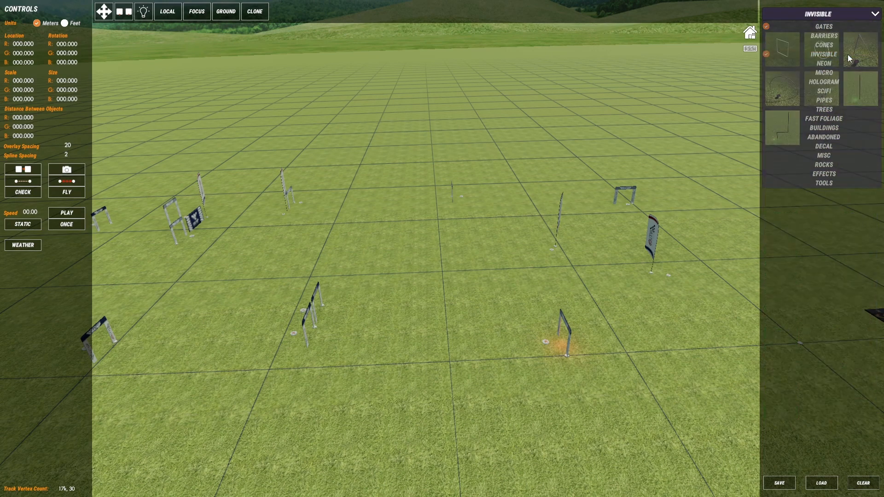
pyautogui.moveTo(491, 229)
pyautogui.mouseDown(button='middle')
pyautogui.moveTo(494, 95)
pyautogui.moveTo(471, 127)
pyautogui.mouseUp(button='middle')
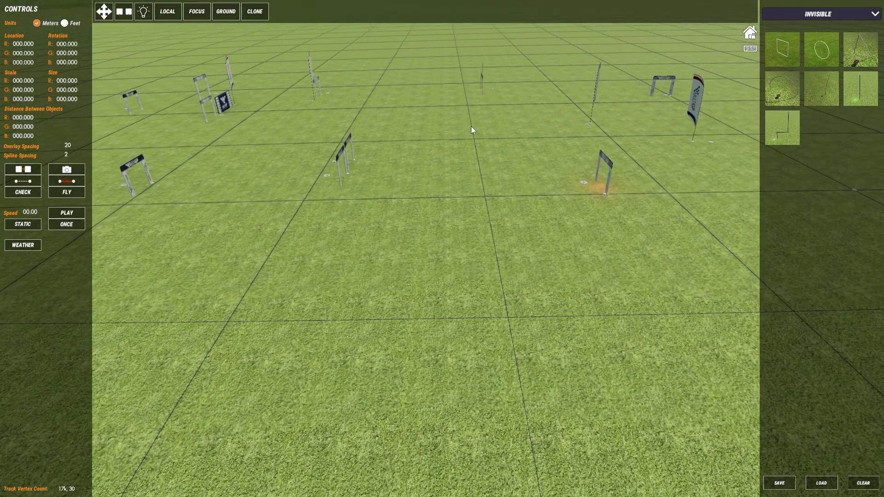
# - Try an invisible square gate and pole near the gates, then delete both
pyautogui.click(384, 267)
pyautogui.moveTo(436, 260)
pyautogui.mouseDown(button='middle')
pyautogui.moveTo(259, 223)
pyautogui.moveTo(366, 168)
pyautogui.moveTo(456, 198)
pyautogui.moveTo(448, 231)
pyautogui.mouseUp(button='middle')
pyautogui.click(861, 89)
pyautogui.click(385, 227)
pyautogui.click(456, 199)
pyautogui.click(399, 240)
pyautogui.press('Delete')
pyautogui.click(352, 221)
pyautogui.press('Delete')
pyautogui.moveTo(352, 222)
pyautogui.mouseDown(button='middle')
pyautogui.moveTo(446, 116)
pyautogui.moveTo(430, 154)
pyautogui.moveTo(433, 254)
pyautogui.moveTo(461, 195)
pyautogui.moveTo(319, 249)
pyautogui.mouseUp(button='middle')
pyautogui.scroll(3, 320, 250)
pyautogui.scroll(3, 331, 241)
pyautogui.scroll(4, 342, 232)
pyautogui.scroll(-3, 463, 230)
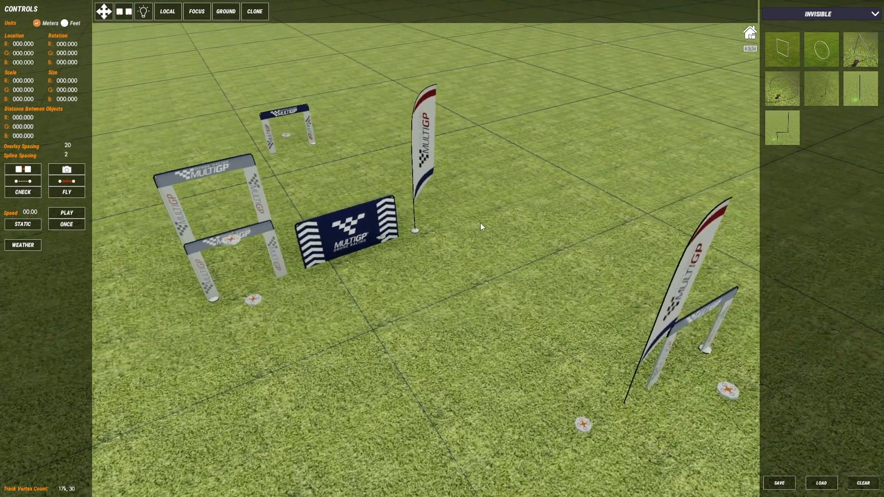
# - Place an invisible square gate at the banner hurdle, rotated 180°, with Location R set to 0
pyautogui.click(783, 48)
pyautogui.click(390, 287)
pyautogui.press('e')
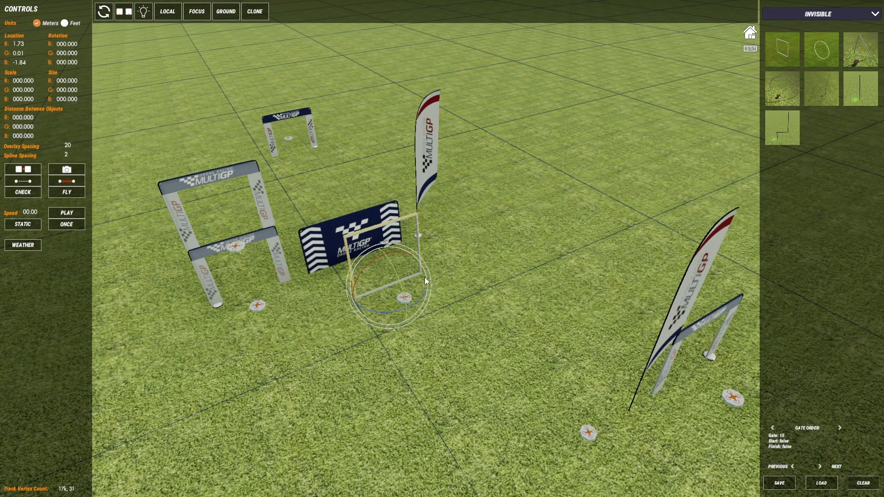
pyautogui.moveTo(385, 316)
pyautogui.mouseDown()
pyautogui.moveTo(216, 302)
pyautogui.moveTo(238, 289)
pyautogui.mouseUp()
pyautogui.moveTo(239, 288); pyautogui.dragTo(374, 297, button='right')
pyautogui.click(366, 259)
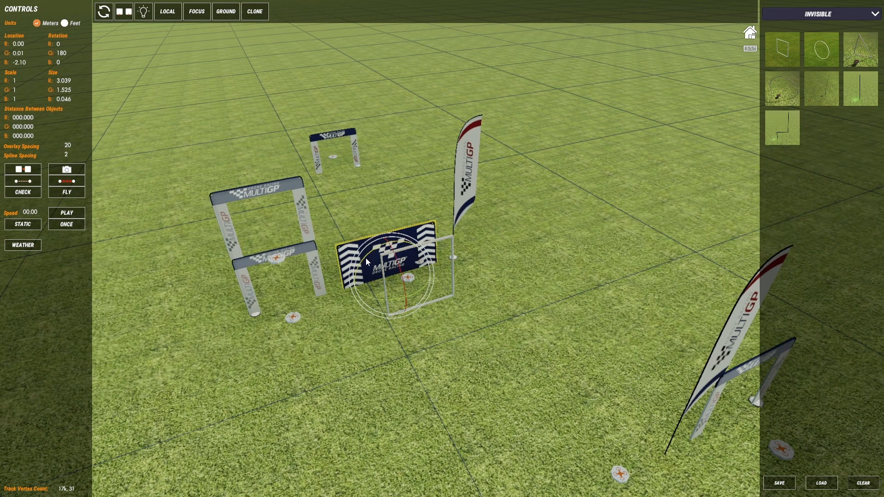
pyautogui.click(482, 269)
pyautogui.click(454, 244)
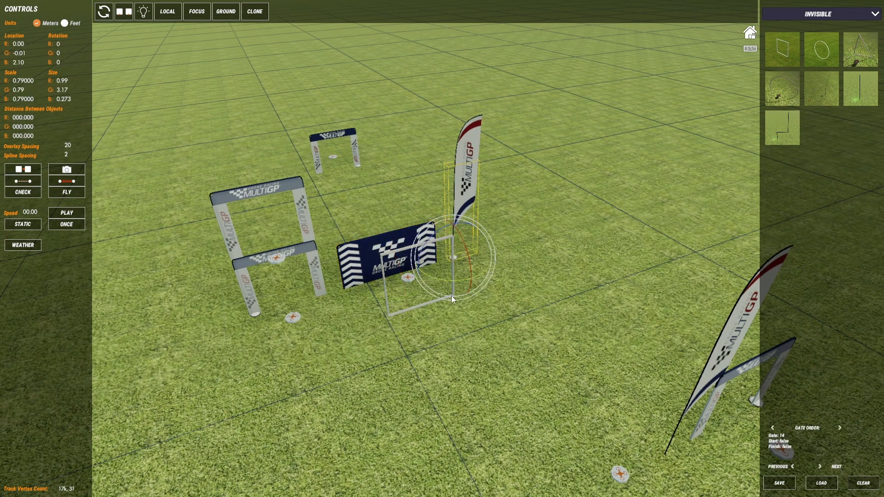
pyautogui.click(435, 300)
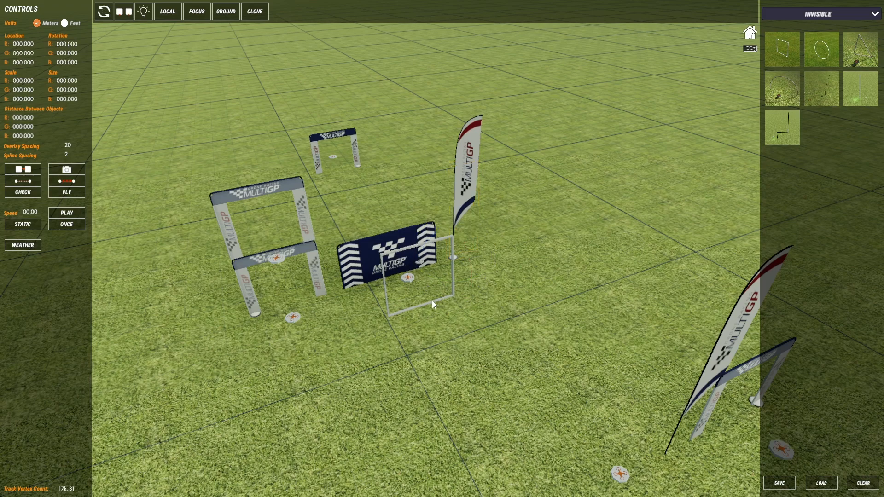
pyautogui.click(432, 302)
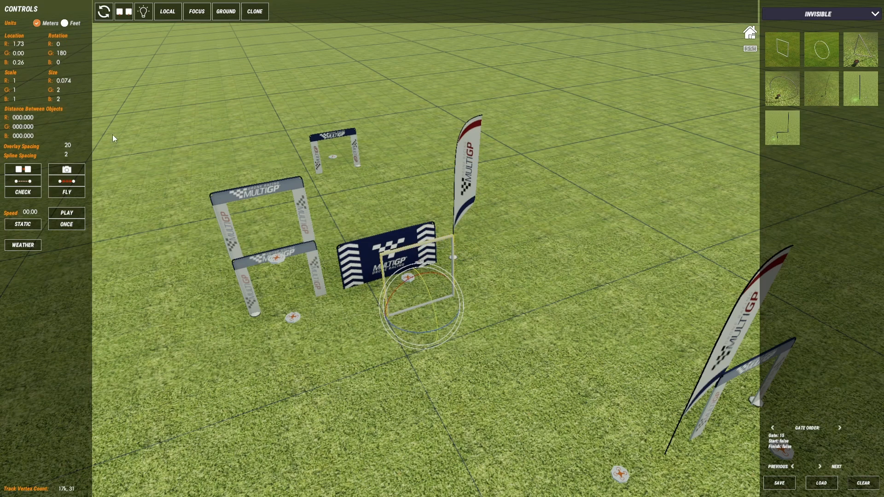
pyautogui.write('0')
pyautogui.press('Return')
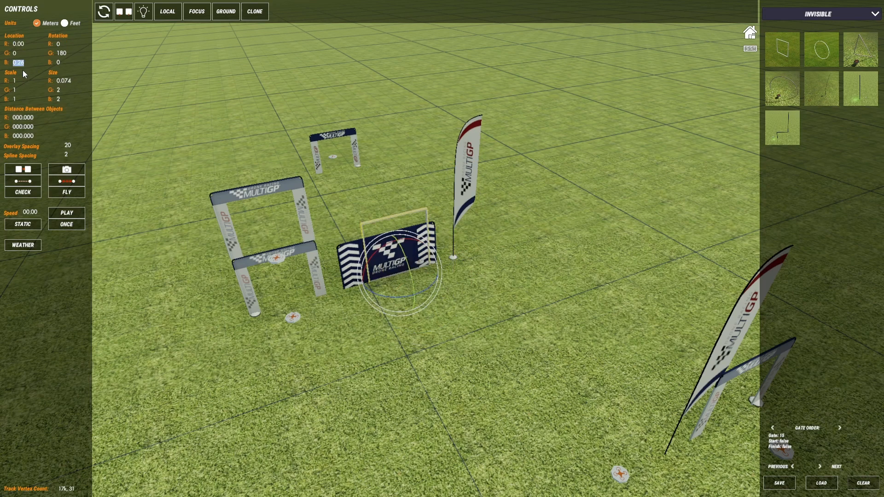
pyautogui.write('0')
# - Widen the invisible square gate across the hurdle and nudge it sideways into place
pyautogui.click(436, 343)
pyautogui.moveTo(436, 343)
pyautogui.mouseDown(button='right')
pyautogui.moveTo(389, 266)
pyautogui.moveTo(384, 304)
pyautogui.mouseUp(button='right')
pyautogui.scroll(3, 389, 267)
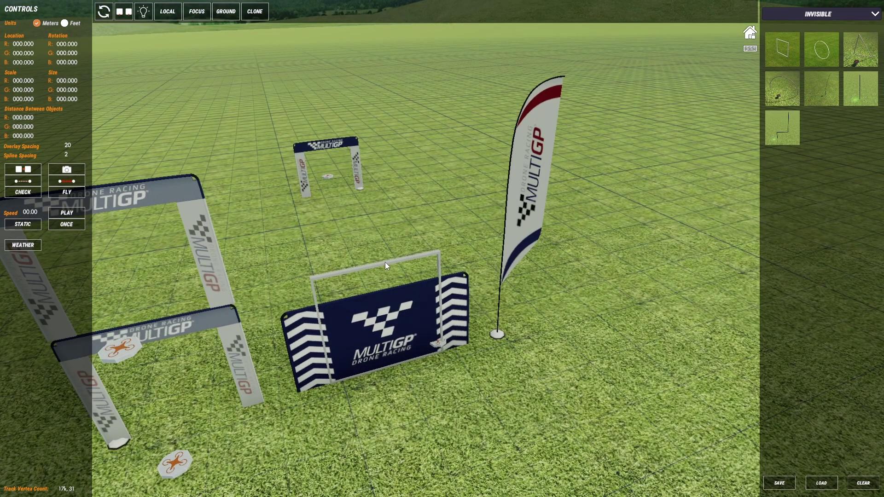
pyautogui.click(385, 262)
pyautogui.moveTo(386, 302); pyautogui.dragTo(290, 320)
pyautogui.press('w')
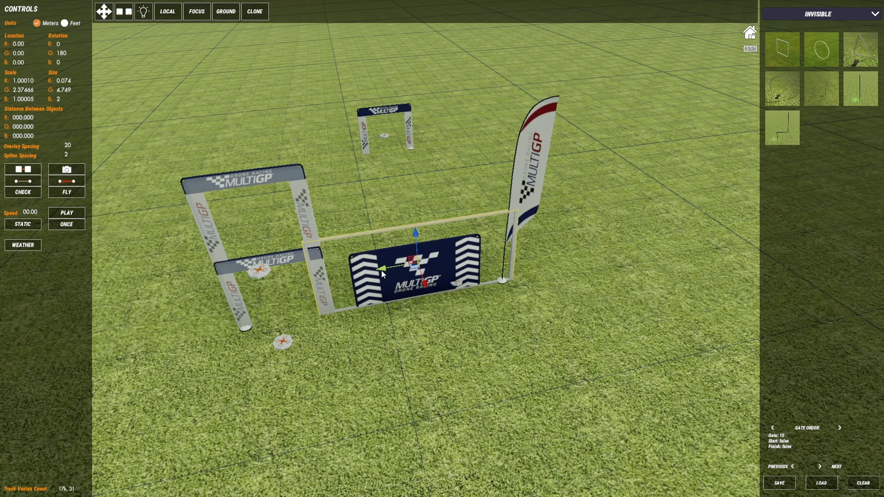
pyautogui.moveTo(384, 272); pyautogui.dragTo(392, 269)
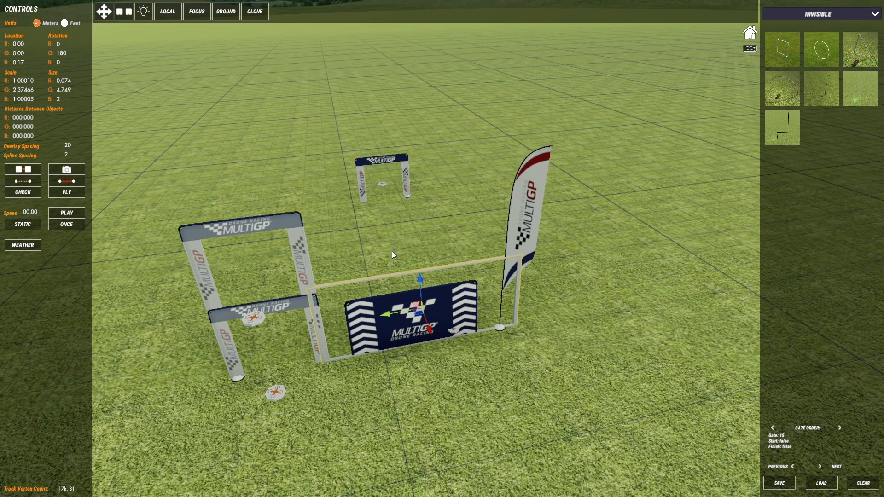
pyautogui.moveTo(392, 251); pyautogui.dragTo(409, 272, button='right')
# - Stretch the gate frame much taller so its top bar rises above the feather flag
pyautogui.moveTo(409, 271); pyautogui.dragTo(394, 175)
pyautogui.press('w')
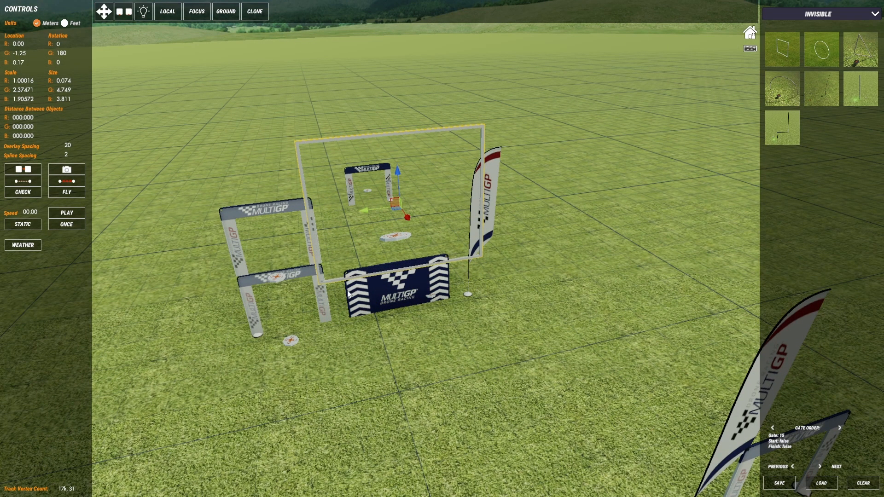
pyautogui.moveTo(341, 304); pyautogui.dragTo(422, 219, button='right')
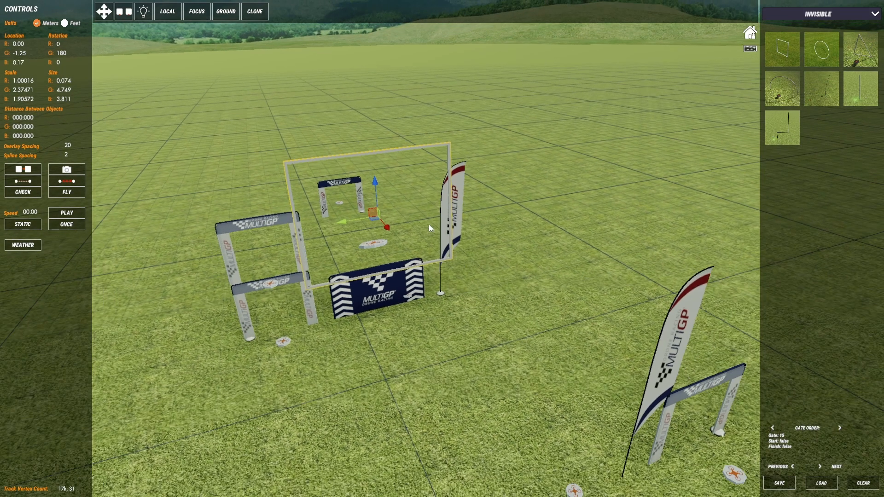
pyautogui.moveTo(380, 242); pyautogui.dragTo(382, 235)
pyautogui.moveTo(382, 236)
pyautogui.mouseDown(button='right')
pyautogui.moveTo(474, 282)
pyautogui.moveTo(407, 260)
pyautogui.moveTo(600, 256)
pyautogui.moveTo(508, 197)
pyautogui.mouseUp(button='right')
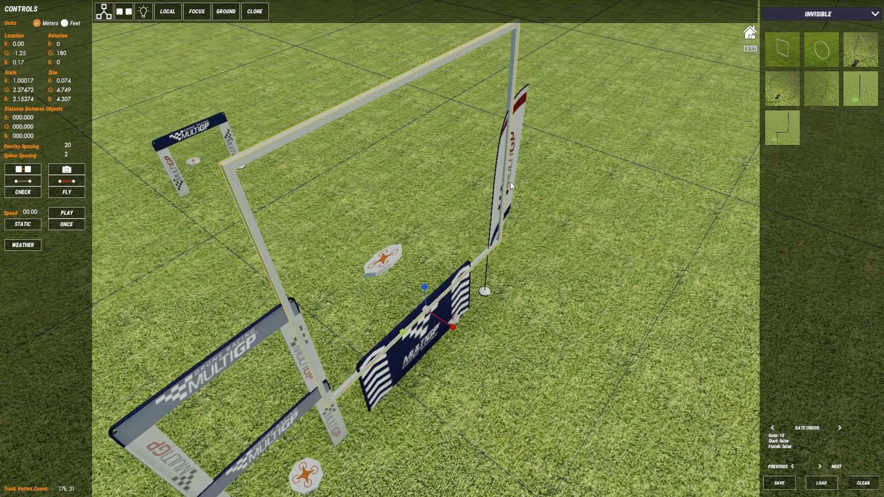
# - Select the flag banner beside the large gate frame, viewing it from several angles
pyautogui.click(512, 179)
pyautogui.click(284, 138)
pyautogui.moveTo(300, 158); pyautogui.dragTo(427, 223, button='right')
pyautogui.click(371, 171)
pyautogui.moveTo(372, 172); pyautogui.dragTo(476, 216, button='right')
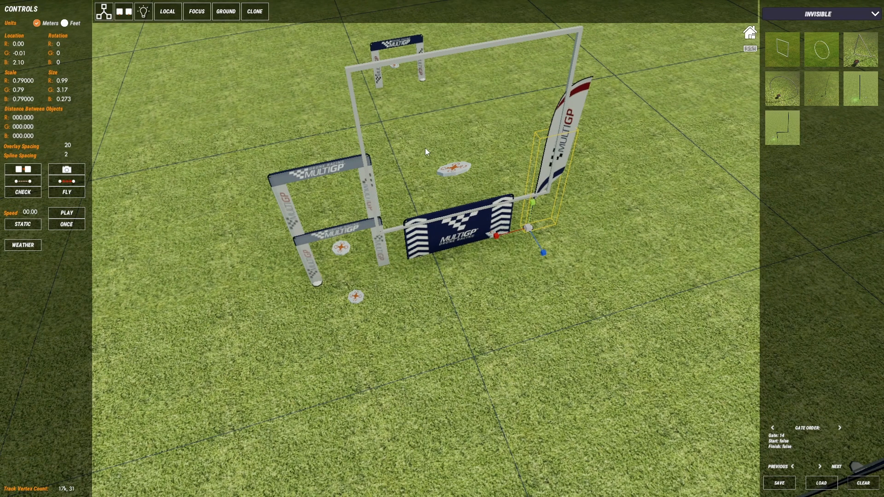
pyautogui.click(367, 66)
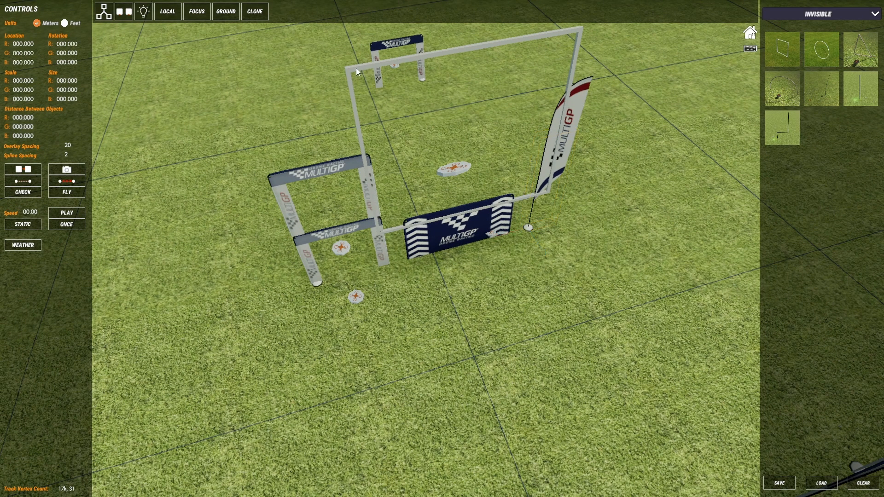
pyautogui.click(580, 120)
pyautogui.scroll(-2, 564, 133)
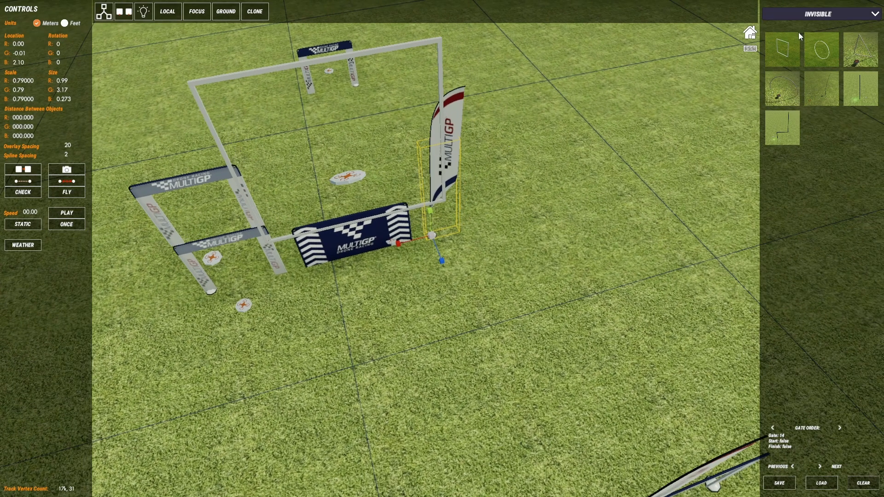
# - Add a flag from the barriers category beside the gate and turn it a quarter turn
pyautogui.click(875, 14)
pyautogui.click(825, 36)
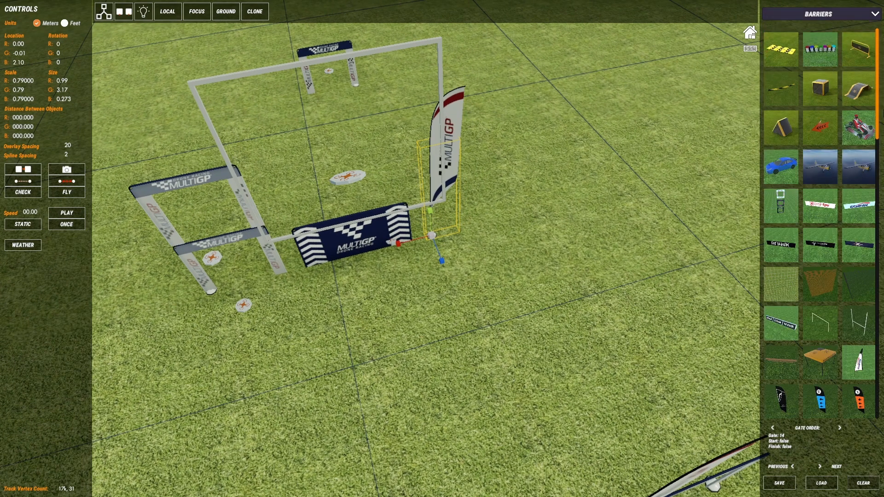
pyautogui.moveTo(878, 70); pyautogui.dragTo(872, 346)
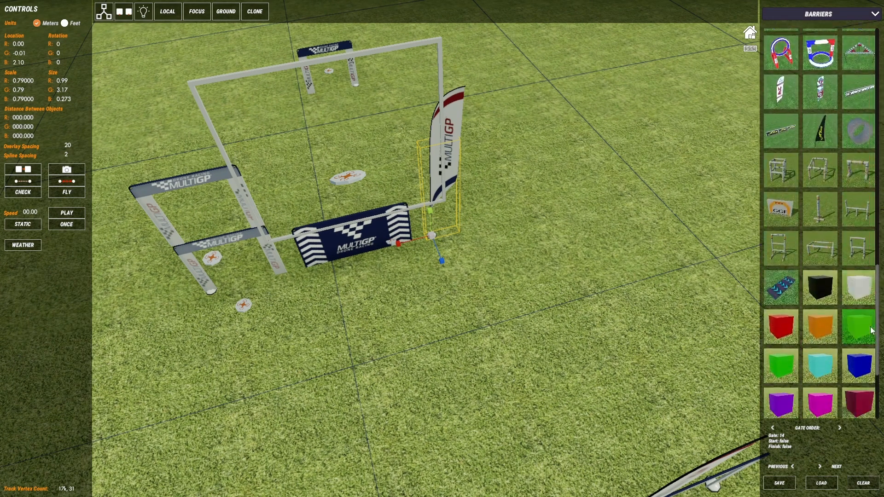
pyautogui.scroll(10, 823, 207)
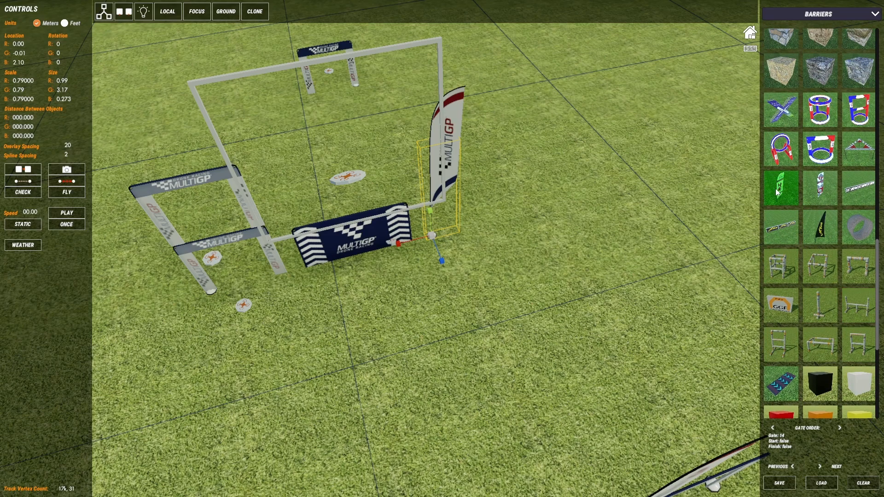
pyautogui.scroll(-5, 822, 208)
pyautogui.click(532, 233)
pyautogui.click(780, 181)
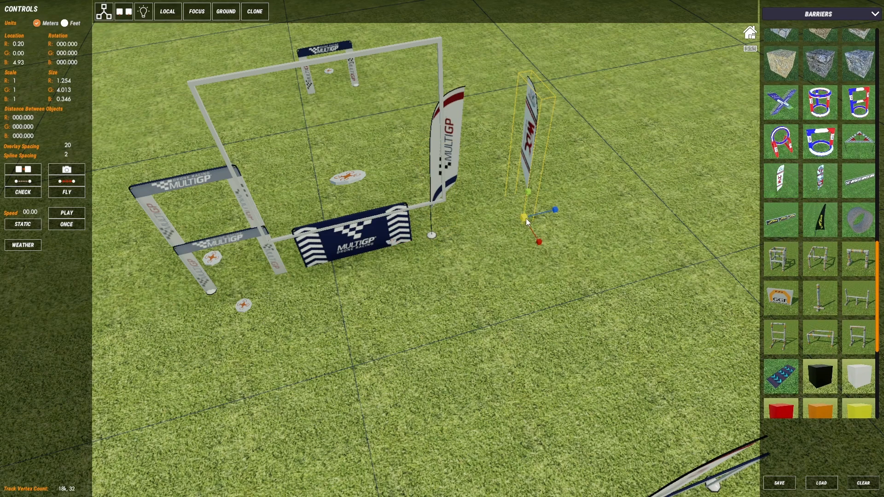
pyautogui.moveTo(523, 219); pyautogui.dragTo(468, 238, button='right')
pyautogui.press('e')
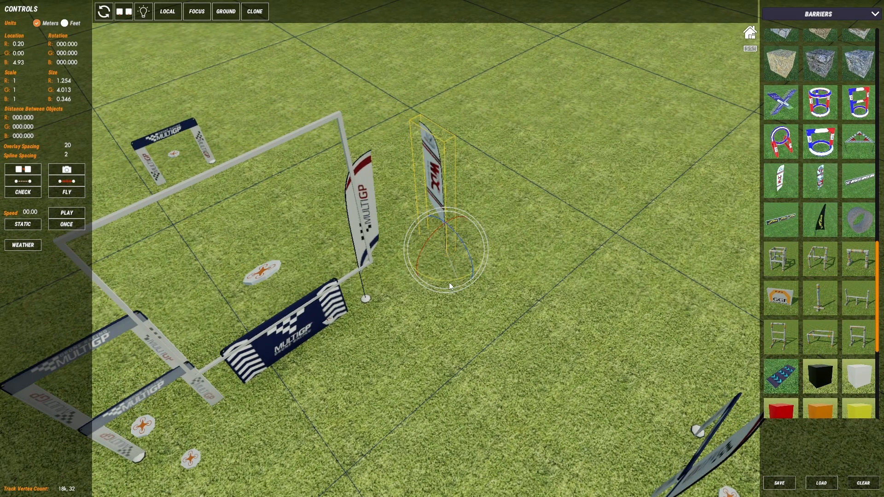
pyautogui.moveTo(444, 284); pyautogui.dragTo(364, 284)
pyautogui.moveTo(363, 284)
pyautogui.mouseDown(button='right')
pyautogui.moveTo(396, 272)
pyautogui.moveTo(417, 230)
pyautogui.mouseUp(button='right')
# - Delete the old MultiGP flag and zero the WDC flag's Location X/Y/Z at the hurdle end
pyautogui.click(418, 230)
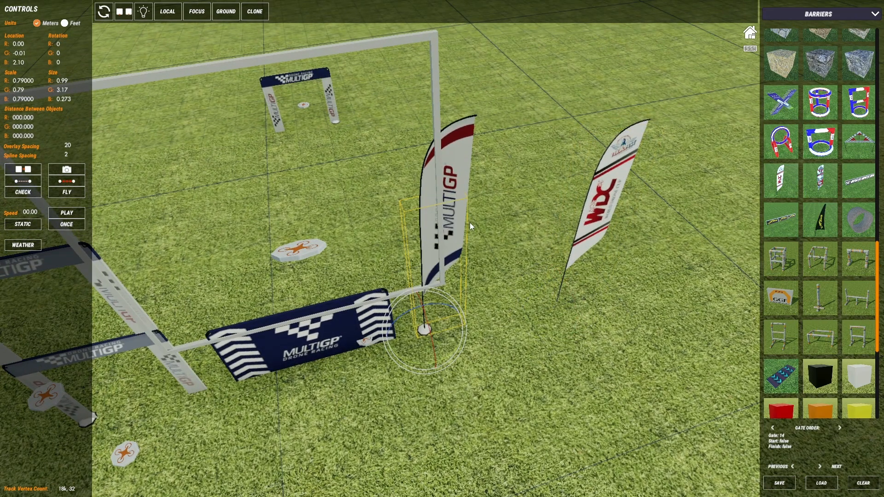
pyautogui.press('Delete')
pyautogui.click(425, 328)
pyautogui.click(593, 228)
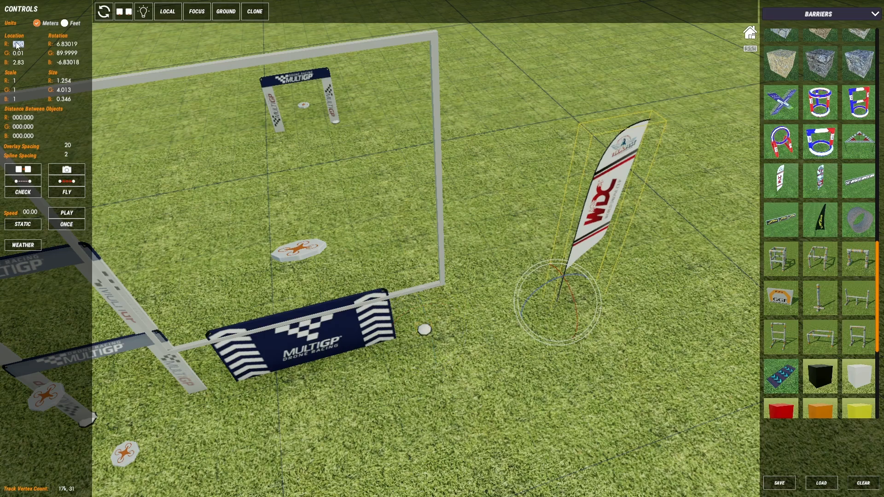
pyautogui.write('0')
pyautogui.press('Tab')
pyautogui.write('0')
pyautogui.press('Tab')
pyautogui.write('0')
pyautogui.press('Return')
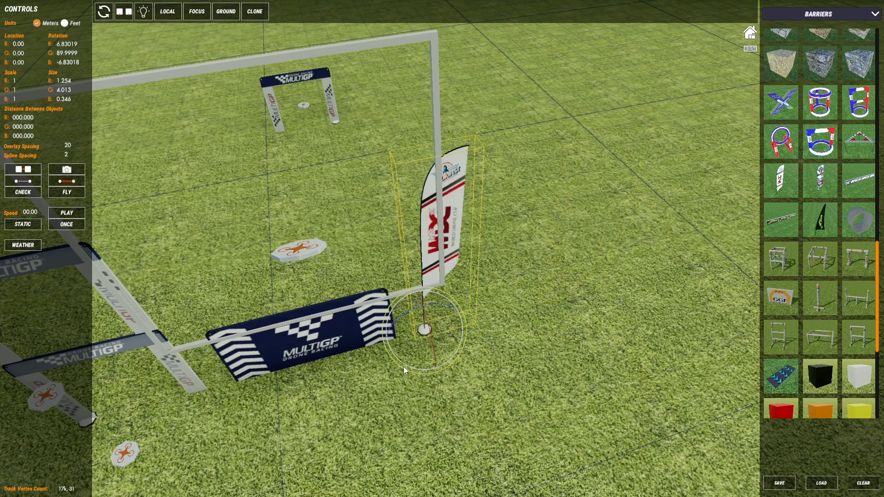
# - Enlarge the WDC flag slightly, deselect it and zoom out over the course
pyautogui.moveTo(405, 368); pyautogui.dragTo(459, 249, button='middle')
pyautogui.press('w')
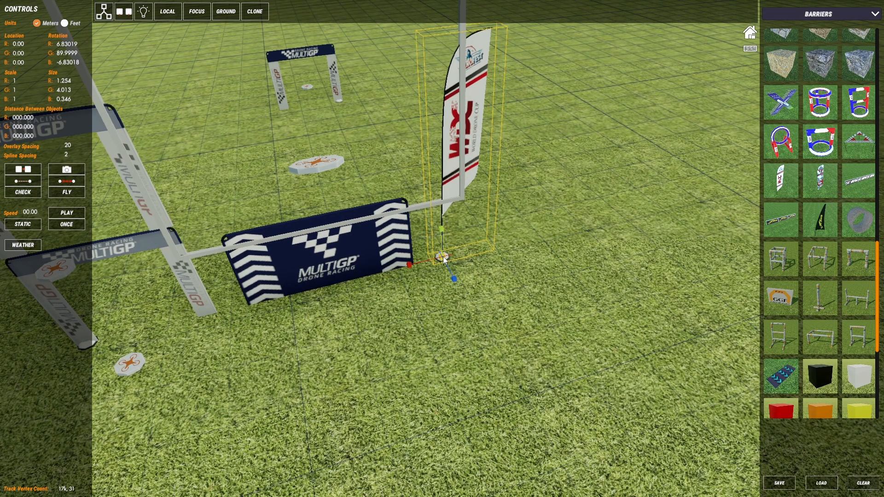
pyautogui.moveTo(443, 256); pyautogui.dragTo(444, 250)
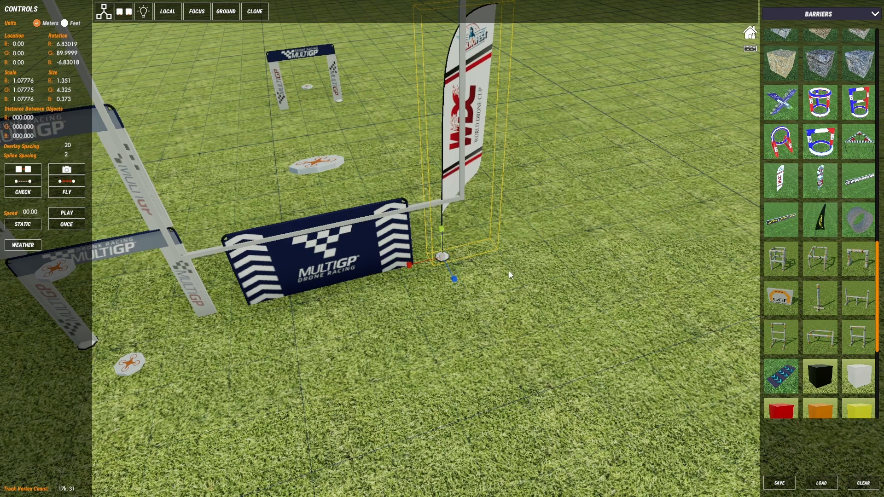
pyautogui.click(537, 269)
pyautogui.moveTo(537, 270)
pyautogui.mouseDown(button='middle')
pyautogui.moveTo(451, 243)
pyautogui.moveTo(435, 260)
pyautogui.mouseUp(button='middle')
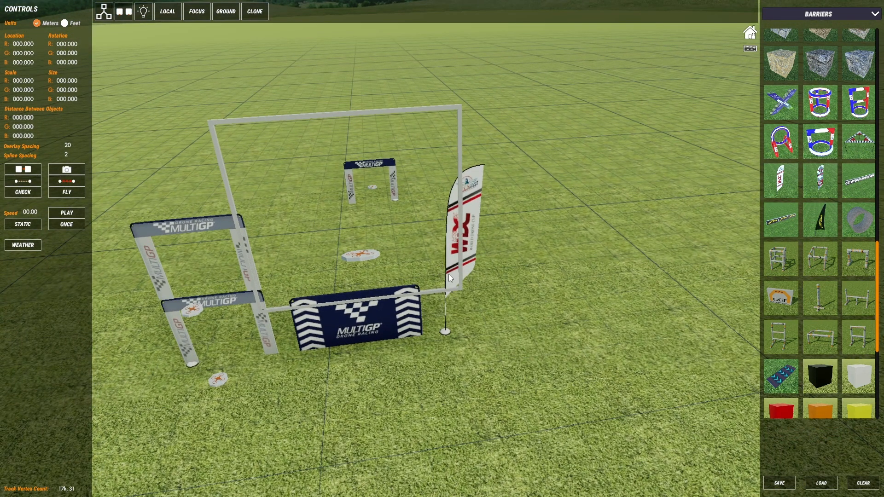
# - Switch to the INVISIBLE category and place an invisible pole checkpoint on the course
pyautogui.click(825, 15)
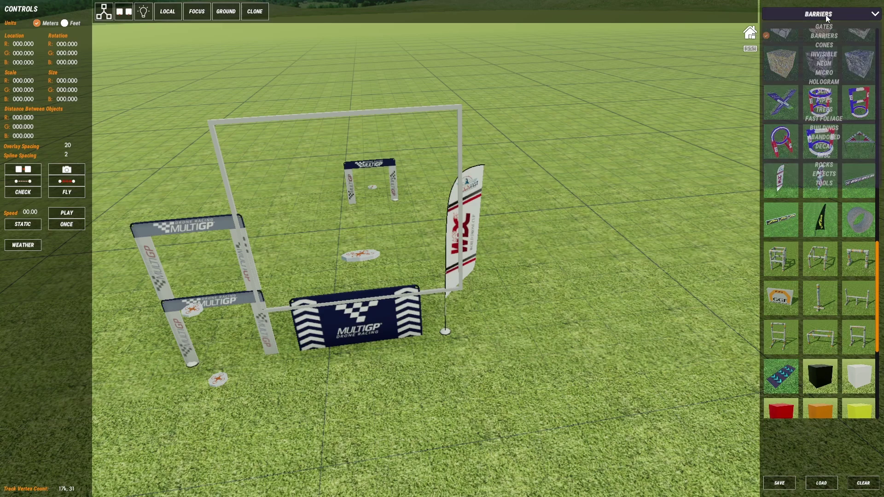
pyautogui.click(378, 173)
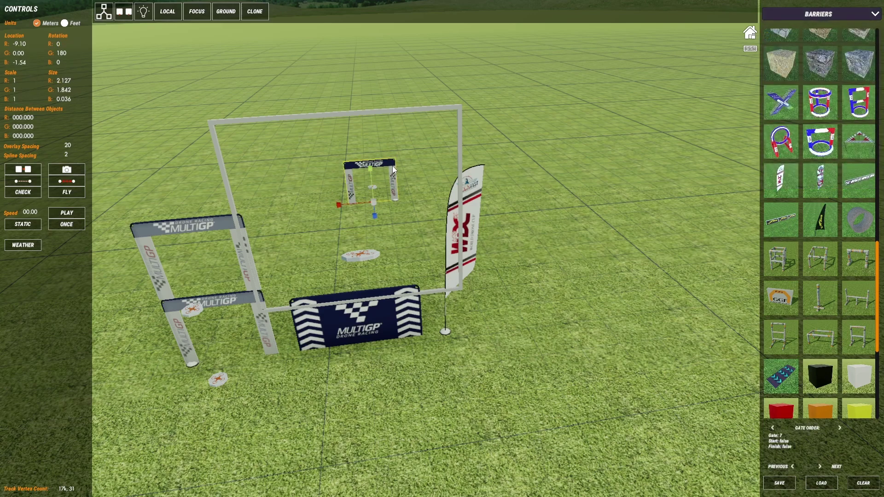
pyautogui.click(829, 16)
pyautogui.click(822, 57)
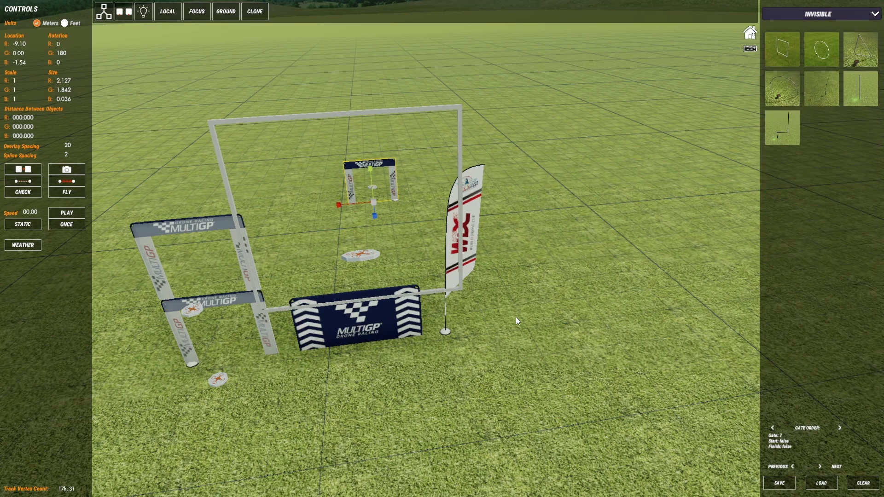
pyautogui.click(862, 91)
pyautogui.click(476, 325)
pyautogui.scroll(3, 460, 318)
# - Zero the pole's Location relative to the marker disc in front of the hurdle
pyautogui.moveTo(396, 339); pyautogui.dragTo(333, 321, button='middle')
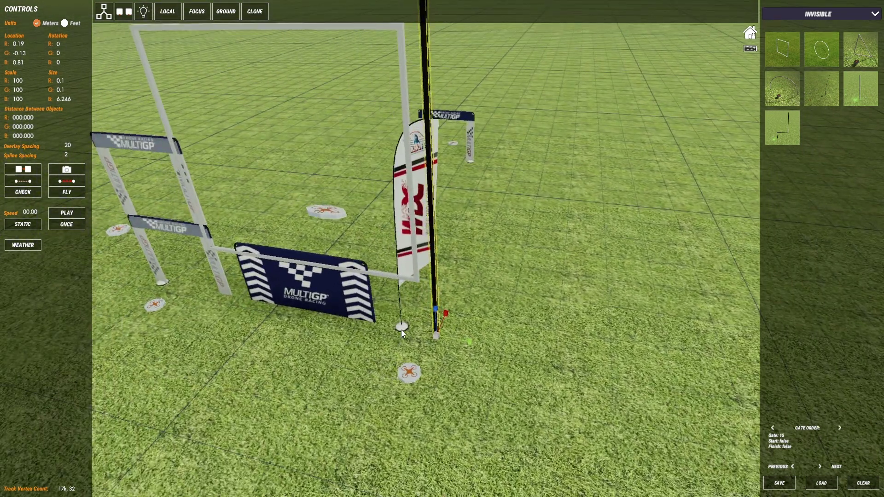
pyautogui.click(401, 329)
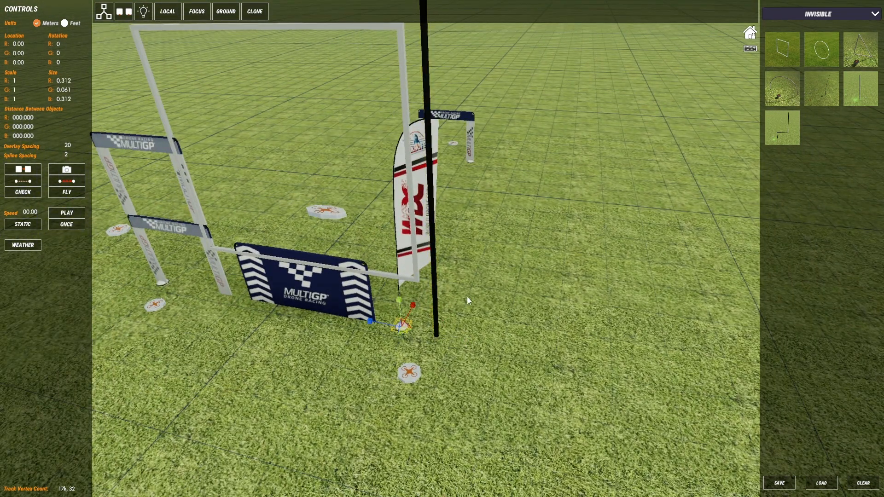
pyautogui.click(427, 100)
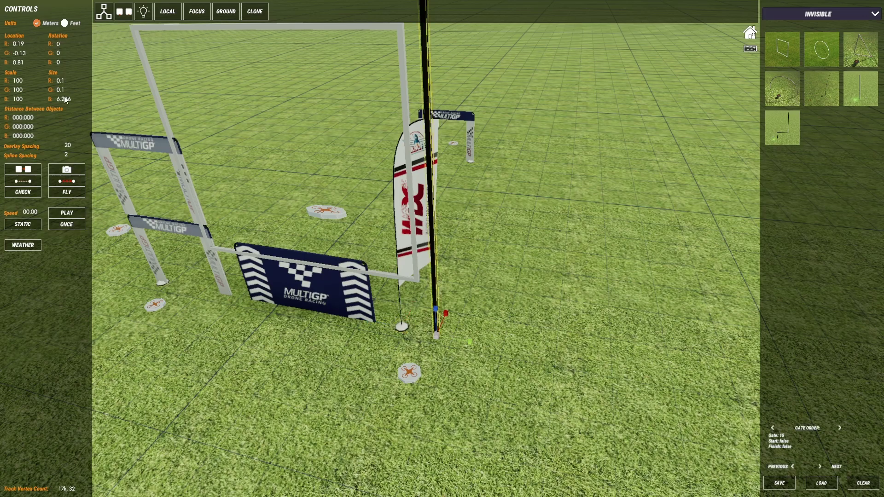
pyautogui.write('0')
pyautogui.press('Return')
pyautogui.click(18, 53)
pyautogui.write('00')
pyautogui.press('Return')
pyautogui.scroll(-3, 320, 207)
# - Rotate the pole about its vertical axis, raise it slightly and correct its tilt
pyautogui.press('e')
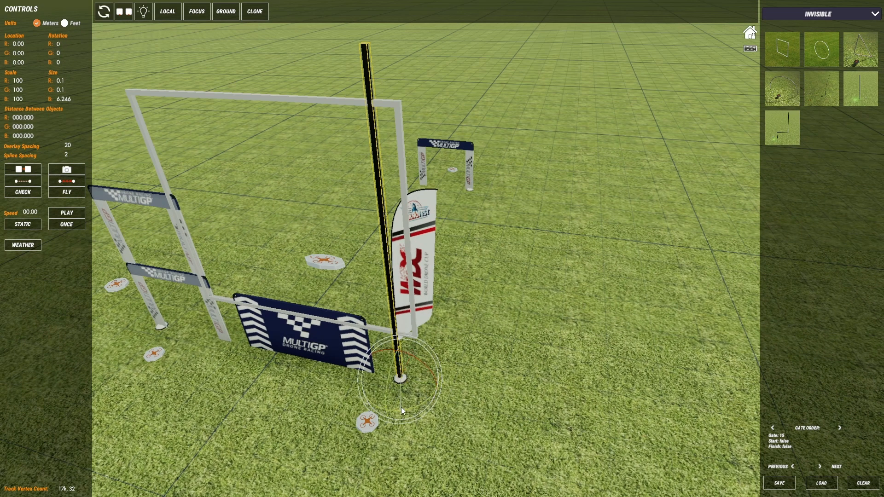
pyautogui.moveTo(401, 407); pyautogui.dragTo(495, 370)
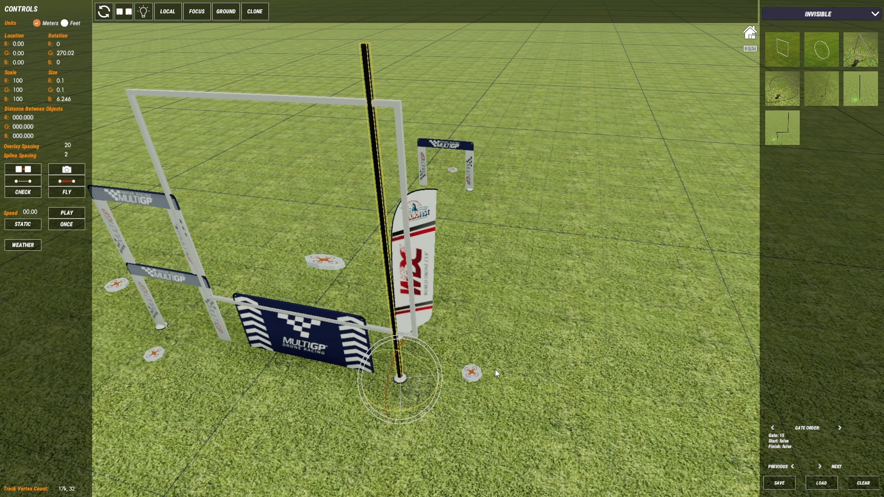
pyautogui.moveTo(489, 381)
pyautogui.mouseDown(button='right')
pyautogui.moveTo(539, 322)
pyautogui.moveTo(583, 296)
pyautogui.moveTo(454, 307)
pyautogui.moveTo(387, 294)
pyautogui.moveTo(330, 211)
pyautogui.moveTo(343, 228)
pyautogui.moveTo(442, 229)
pyautogui.moveTo(414, 249)
pyautogui.moveTo(340, 250)
pyautogui.mouseUp(button='right')
pyautogui.moveTo(247, 254); pyautogui.dragTo(271, 252)
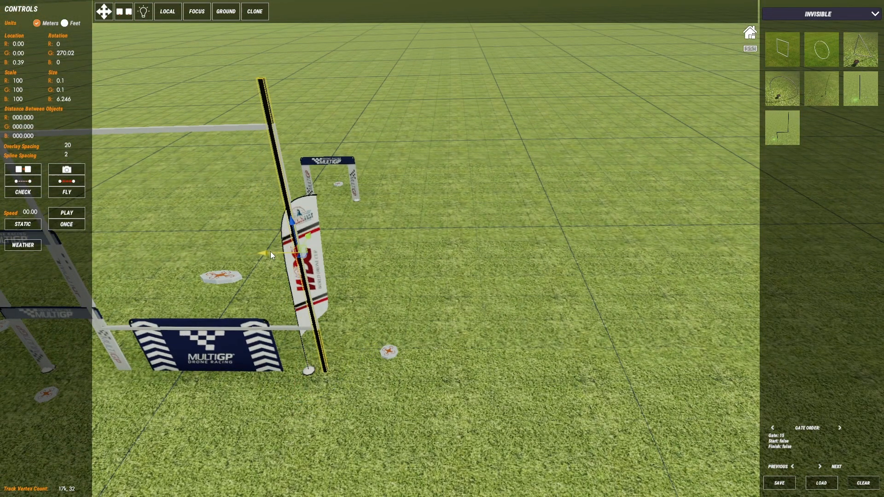
pyautogui.moveTo(271, 252)
pyautogui.mouseDown(button='right')
pyautogui.moveTo(371, 273)
pyautogui.moveTo(429, 241)
pyautogui.mouseUp(button='right')
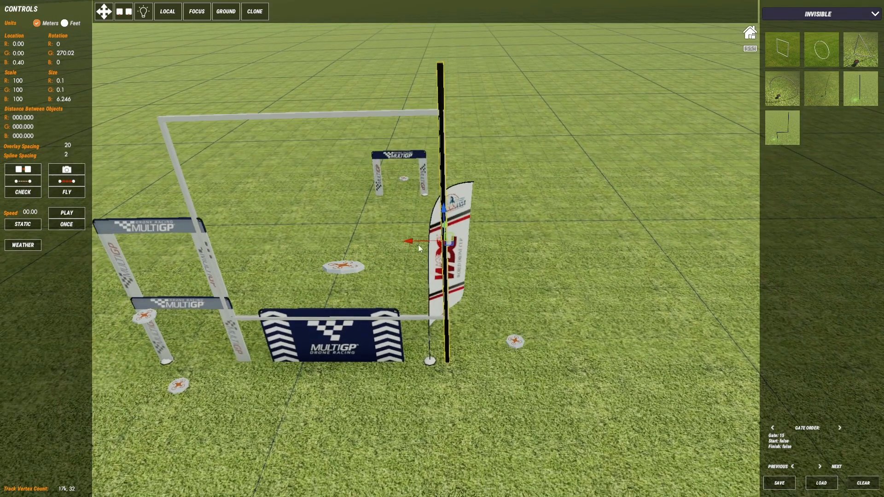
pyautogui.moveTo(504, 255)
pyautogui.mouseDown(button='right')
pyautogui.moveTo(516, 303)
pyautogui.moveTo(545, 304)
pyautogui.moveTo(484, 300)
pyautogui.mouseUp(button='right')
pyautogui.click(384, 172)
pyautogui.moveTo(374, 203); pyautogui.dragTo(370, 203)
pyautogui.moveTo(420, 216)
pyautogui.mouseDown(button='right')
pyautogui.moveTo(406, 255)
pyautogui.moveTo(449, 263)
pyautogui.moveTo(342, 219)
pyautogui.moveTo(407, 185)
pyautogui.moveTo(425, 214)
pyautogui.mouseUp(button='right')
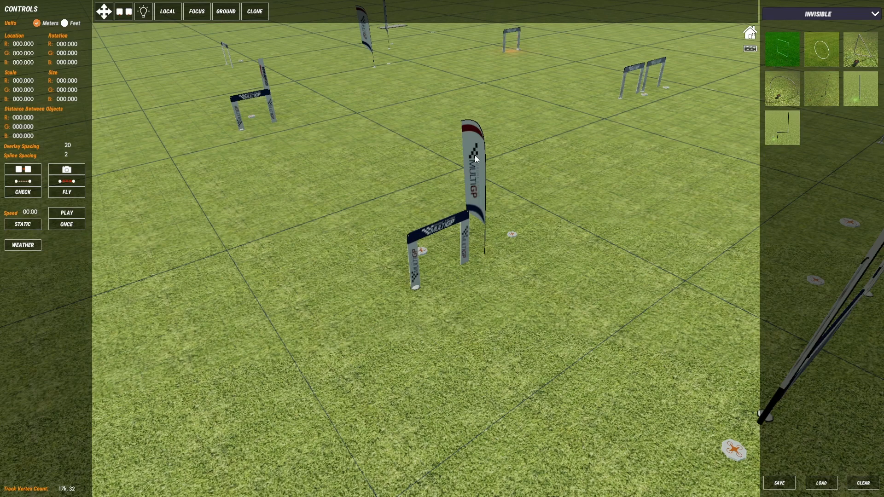
# - Place an invisible square gate near the small MultiGP gate and turn it 180° to face the course
pyautogui.moveTo(355, 242); pyautogui.dragTo(437, 261, button='right')
pyautogui.click(423, 267)
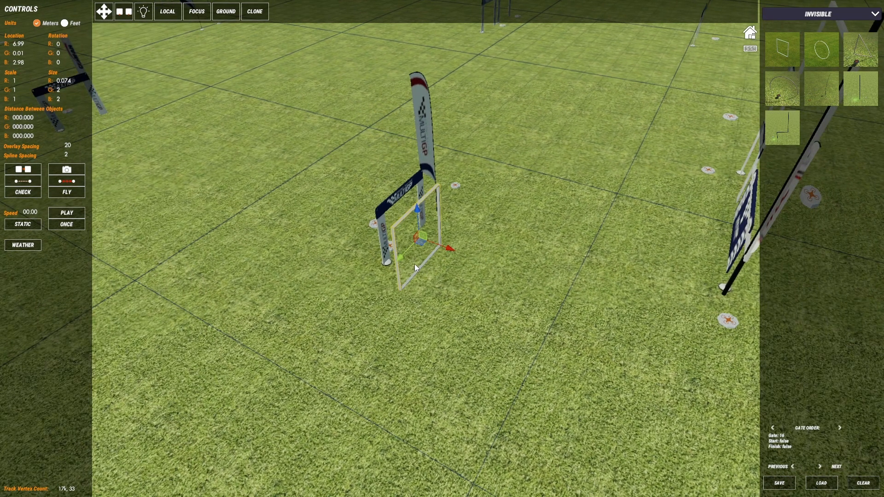
pyautogui.press('e')
pyautogui.moveTo(418, 278); pyautogui.dragTo(539, 260)
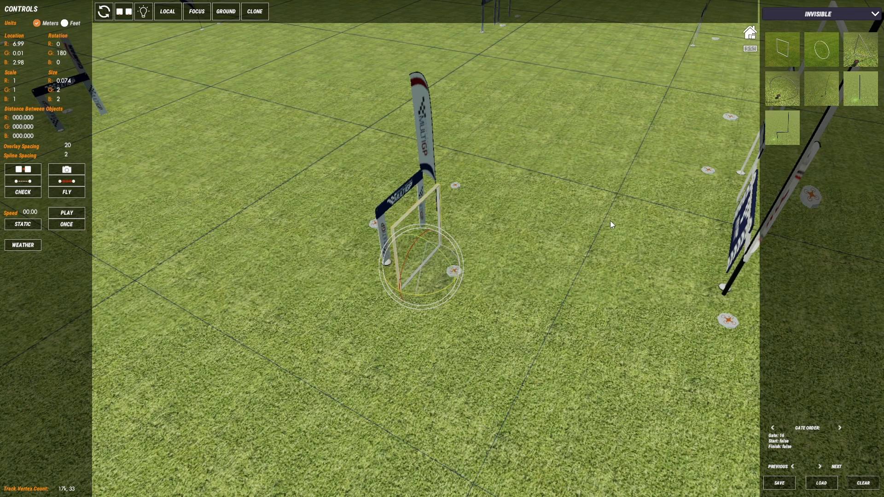
pyautogui.moveTo(406, 198)
pyautogui.mouseDown(button='right')
pyautogui.moveTo(339, 217)
pyautogui.moveTo(383, 289)
pyautogui.mouseUp(button='right')
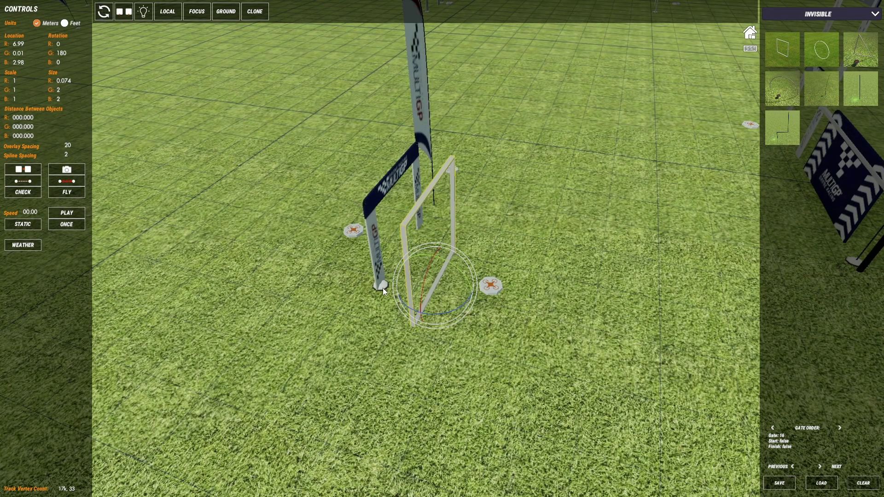
# - Zero the square gate's Location relative to the small gate's base
pyautogui.click(382, 289)
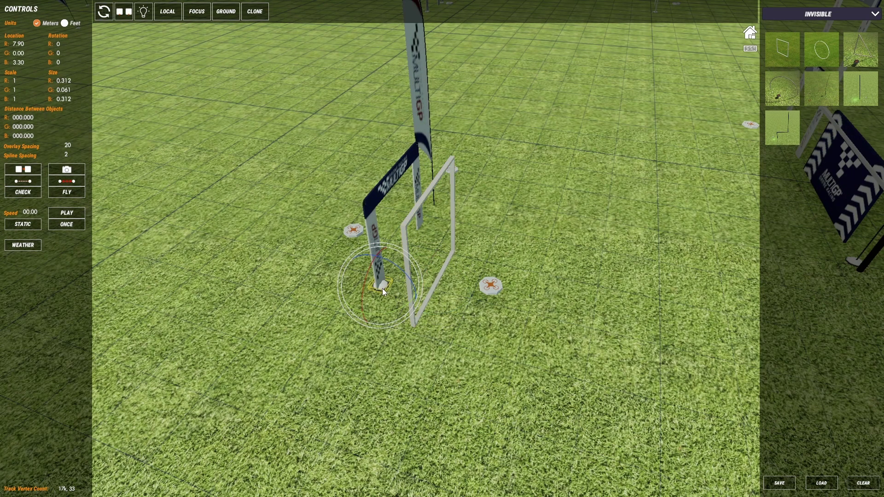
pyautogui.click(428, 195)
pyautogui.doubleClick(20, 44)
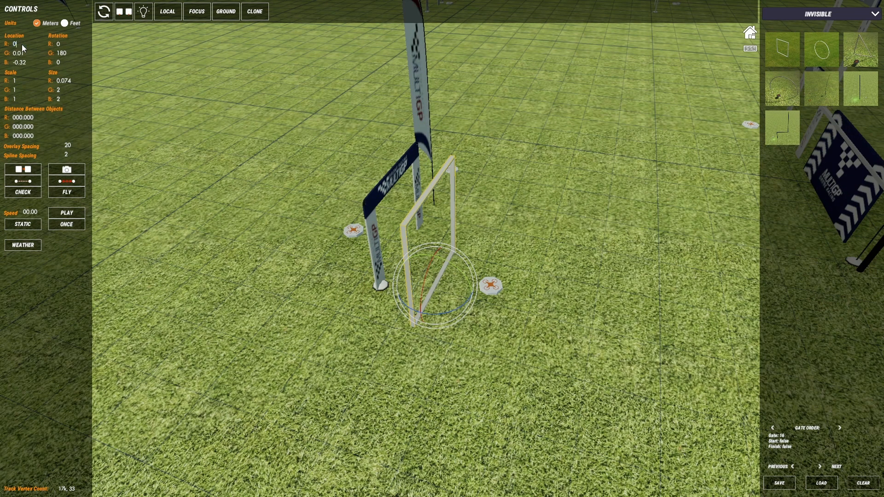
pyautogui.press('Return')
pyautogui.press('Return')
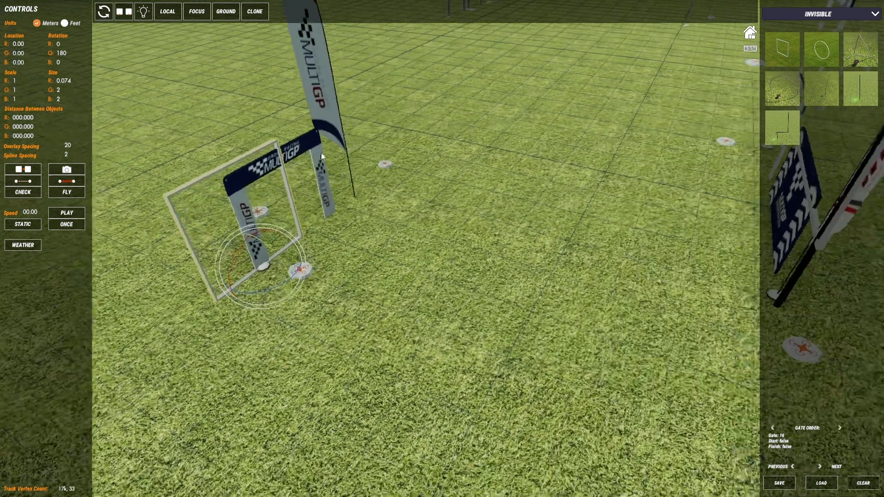
pyautogui.moveTo(281, 124); pyautogui.dragTo(204, 135, button='right')
# - Scale the square gate up uniformly and adjust its height off the ground
pyautogui.moveTo(403, 256); pyautogui.dragTo(502, 198)
pyautogui.moveTo(502, 198); pyautogui.dragTo(466, 206, button='right')
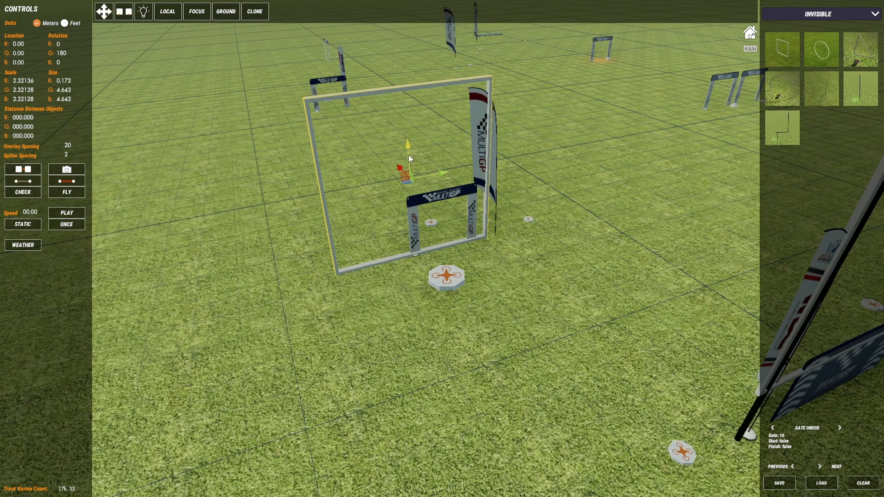
pyautogui.moveTo(409, 155); pyautogui.dragTo(400, 101)
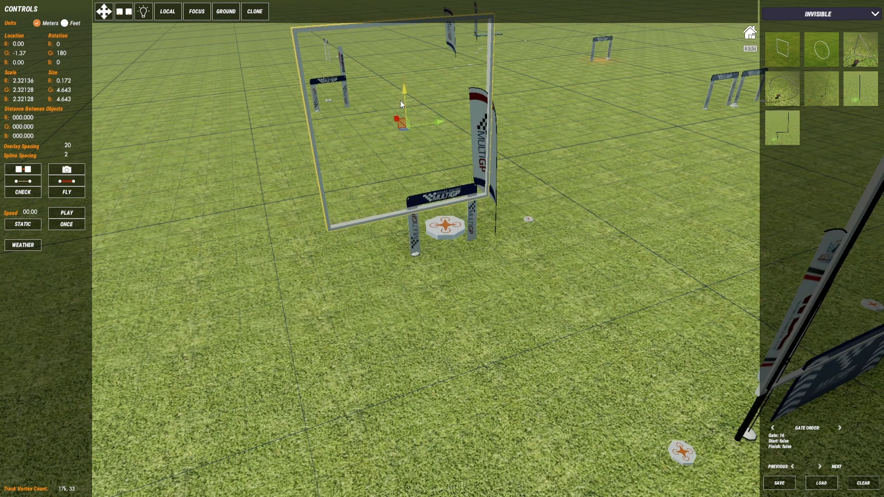
pyautogui.moveTo(400, 101); pyautogui.dragTo(375, 168, button='right')
pyautogui.moveTo(342, 105); pyautogui.dragTo(342, 101)
pyautogui.moveTo(327, 107)
pyautogui.mouseDown(button='right')
pyautogui.moveTo(269, 138)
pyautogui.moveTo(278, 77)
pyautogui.moveTo(347, 228)
pyautogui.mouseUp(button='right')
# - Stretch the gate taller and wider, shift it sideways over the small gate and deselect
pyautogui.moveTo(358, 282); pyautogui.dragTo(358, 278)
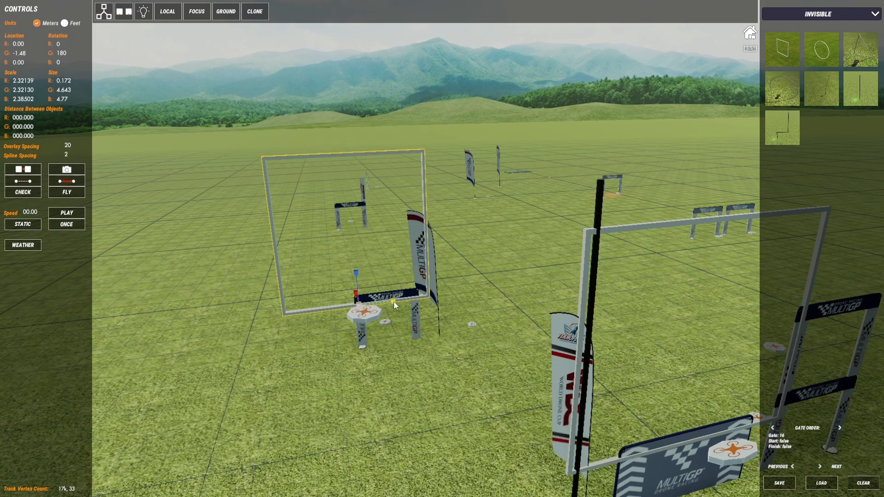
pyautogui.moveTo(394, 302); pyautogui.dragTo(413, 301)
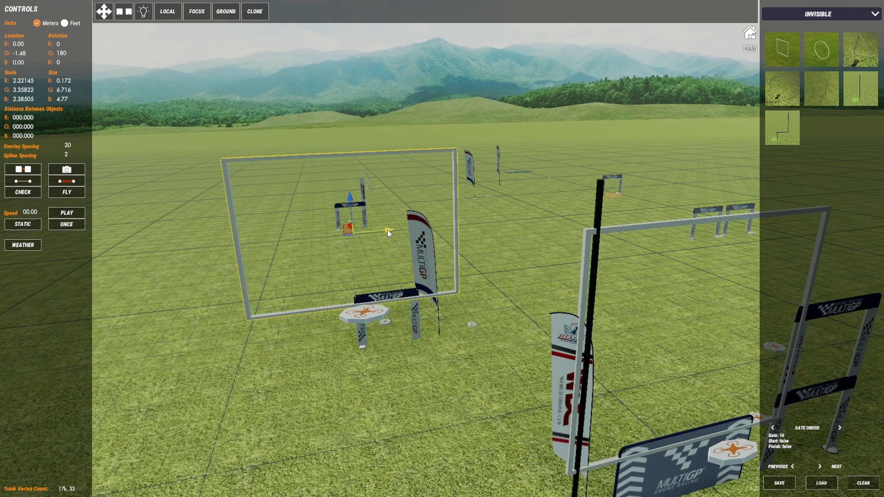
pyautogui.moveTo(388, 230); pyautogui.dragTo(355, 230)
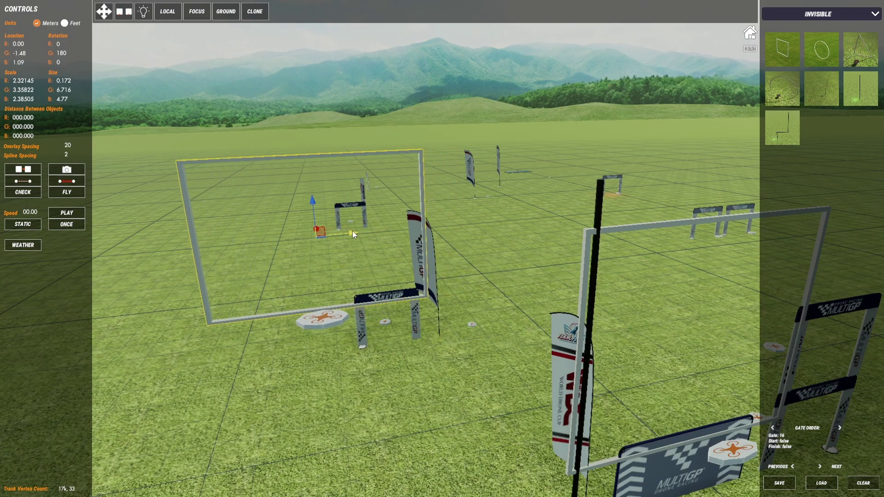
pyautogui.click(415, 381)
pyautogui.moveTo(416, 385)
pyautogui.mouseDown(button='right')
pyautogui.moveTo(496, 380)
pyautogui.moveTo(491, 342)
pyautogui.moveTo(424, 316)
pyautogui.moveTo(469, 283)
pyautogui.moveTo(490, 335)
pyautogui.moveTo(562, 224)
pyautogui.mouseUp(button='right')
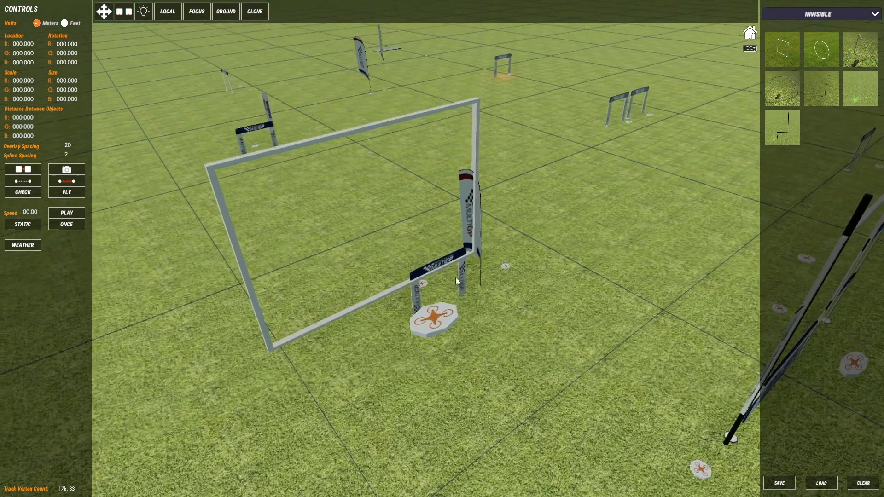
pyautogui.moveTo(456, 280)
pyautogui.mouseDown(button='middle')
pyautogui.moveTo(452, 212)
pyautogui.moveTo(358, 251)
pyautogui.moveTo(363, 262)
pyautogui.mouseUp(button='middle')
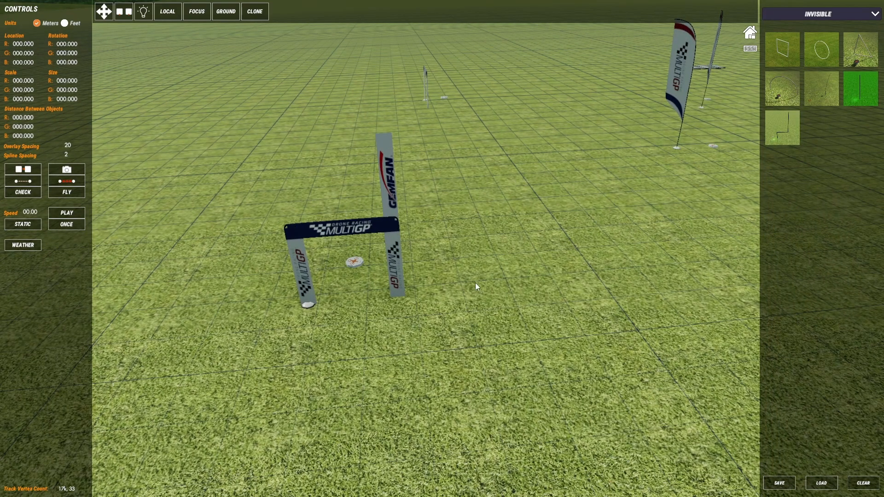
# - Place a tall pole checkpoint by the MultiGP hurdle and rotate it a quarter turn
pyautogui.click(439, 297)
pyautogui.moveTo(399, 267); pyautogui.dragTo(362, 340, button='middle')
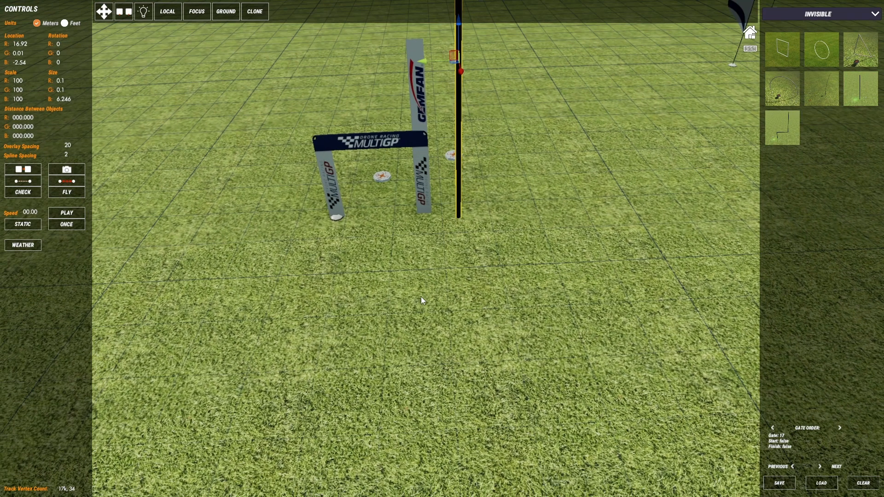
pyautogui.click(325, 323)
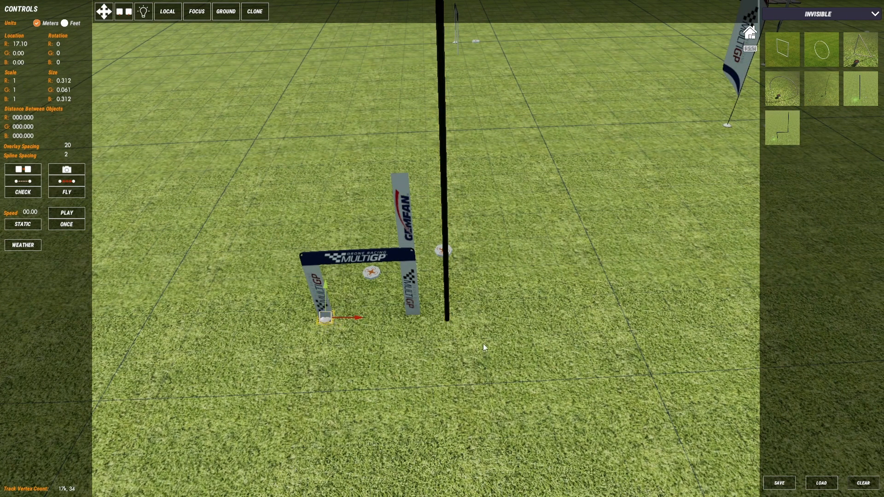
pyautogui.click(452, 182)
pyautogui.press('e')
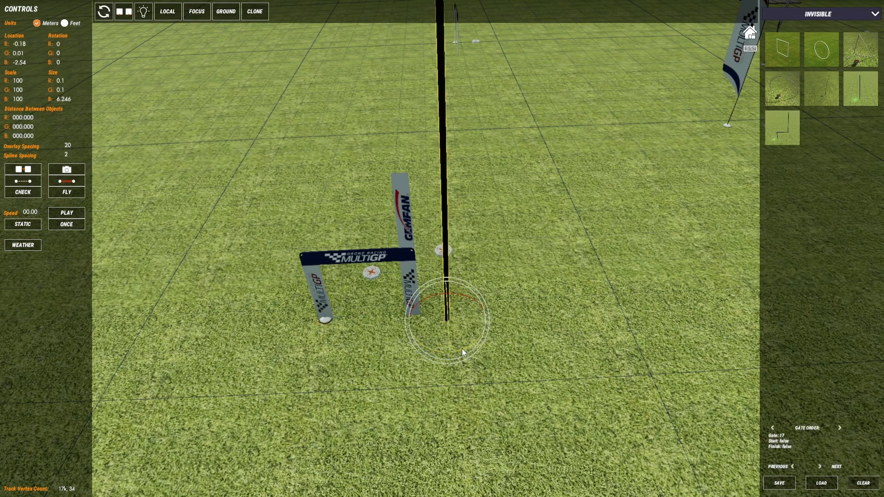
pyautogui.moveTo(461, 351); pyautogui.dragTo(394, 356)
pyautogui.moveTo(348, 359); pyautogui.dragTo(552, 410, button='middle')
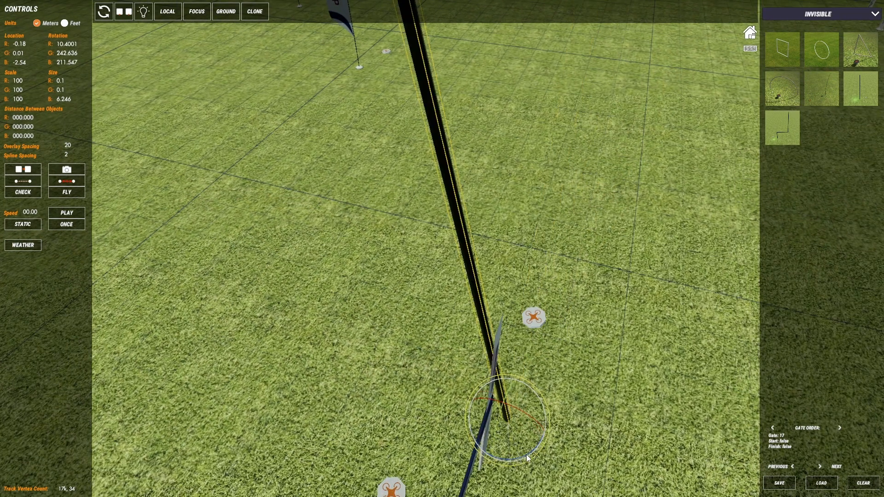
pyautogui.scroll(3, 513, 454)
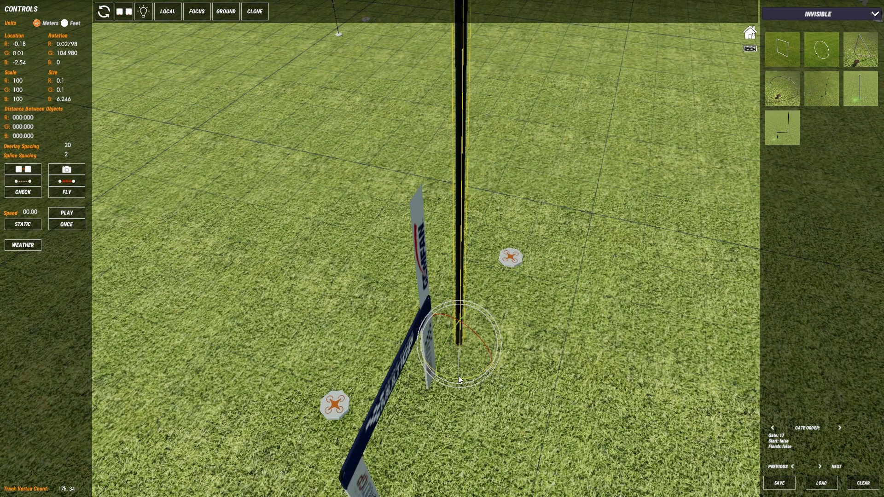
# - Set the pole's Location R to 0 relative to the hurdle and move it onto the right leg
pyautogui.click(458, 376)
pyautogui.moveTo(477, 372); pyautogui.dragTo(427, 323, button='middle')
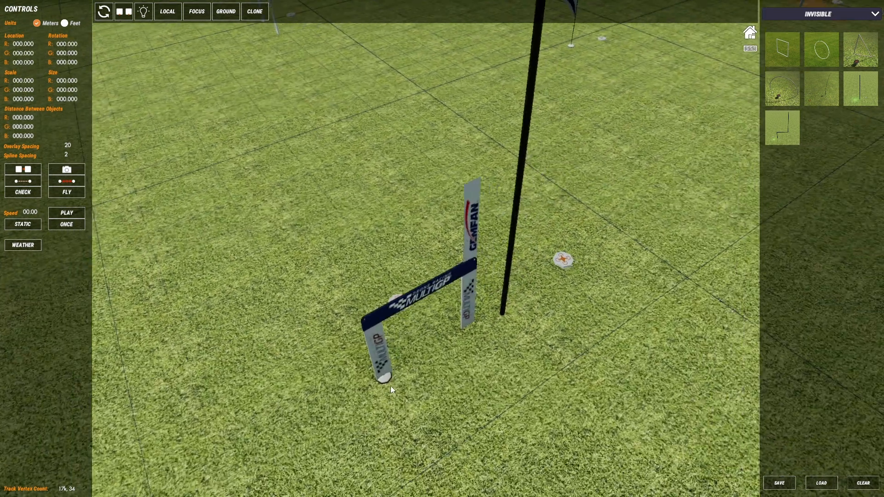
pyautogui.click(390, 385)
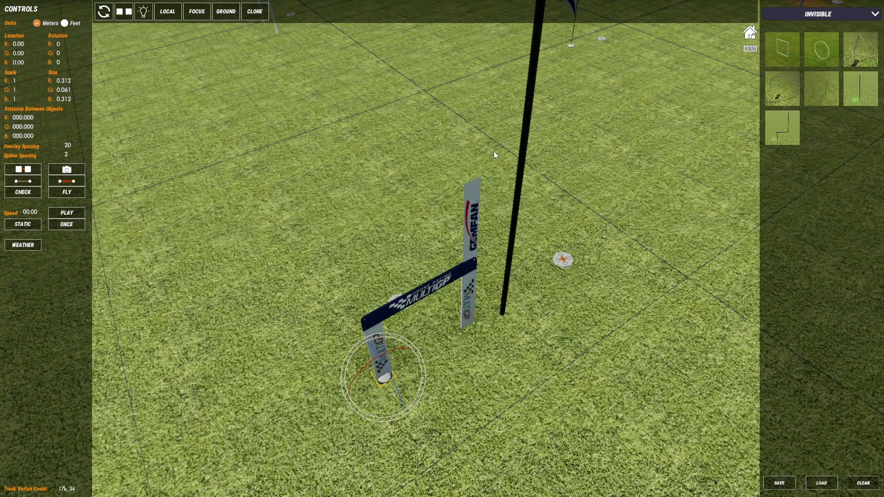
pyautogui.click(522, 139)
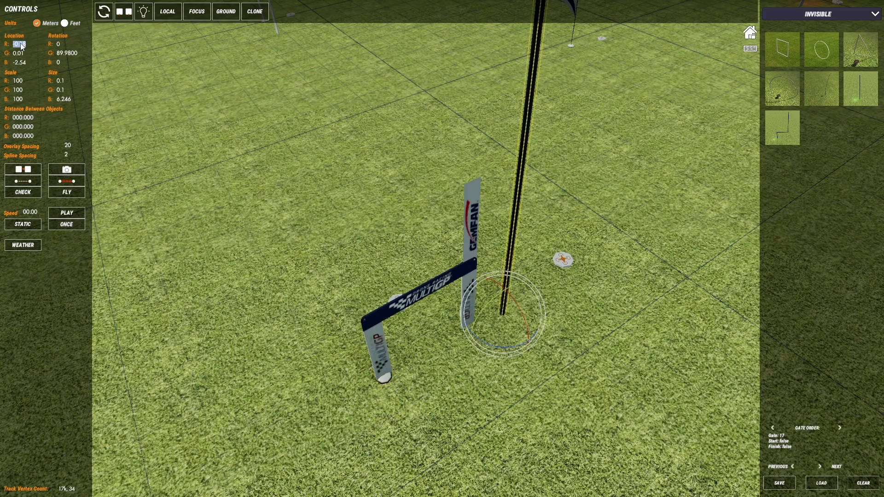
pyautogui.write('0')
pyautogui.press('Return')
pyautogui.moveTo(415, 277); pyautogui.dragTo(398, 213, button='middle')
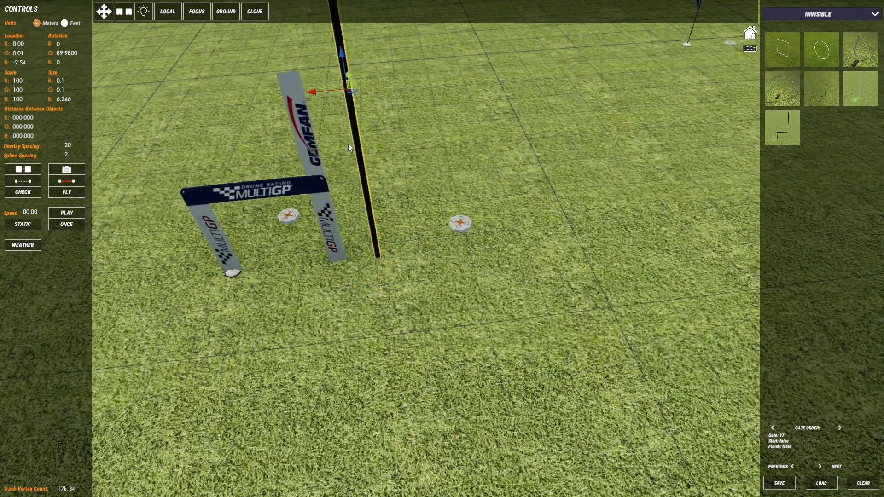
pyautogui.moveTo(343, 137); pyautogui.dragTo(272, 94)
pyautogui.click(471, 120)
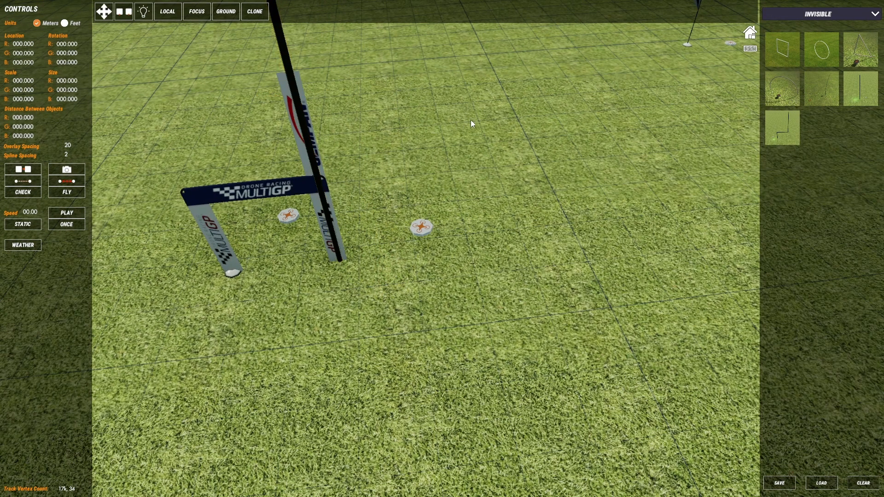
# - Add a new square gate at the hurdle and centre it by setting its horizontal location to 0
pyautogui.moveTo(472, 119); pyautogui.dragTo(505, 132, button='middle')
pyautogui.click(861, 89)
pyautogui.click(414, 290)
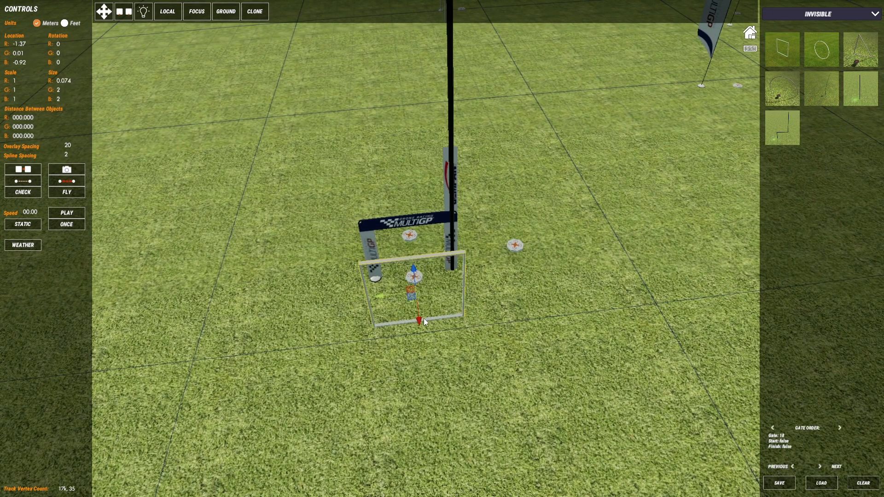
pyautogui.click(376, 281)
pyautogui.click(429, 319)
pyautogui.doubleClick(21, 44)
pyautogui.write('0')
pyautogui.press('Return')
# - Enlarge the square gate frame greatly and raise it above the hurdle
pyautogui.moveTo(208, 138); pyautogui.dragTo(388, 215, button='middle')
pyautogui.moveTo(406, 266); pyautogui.dragTo(509, 181)
pyautogui.press('w')
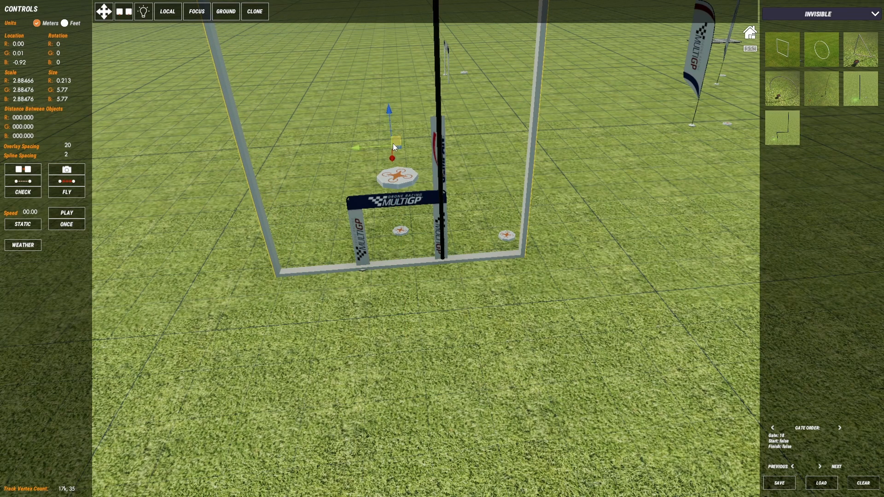
pyautogui.moveTo(394, 144); pyautogui.dragTo(275, 55)
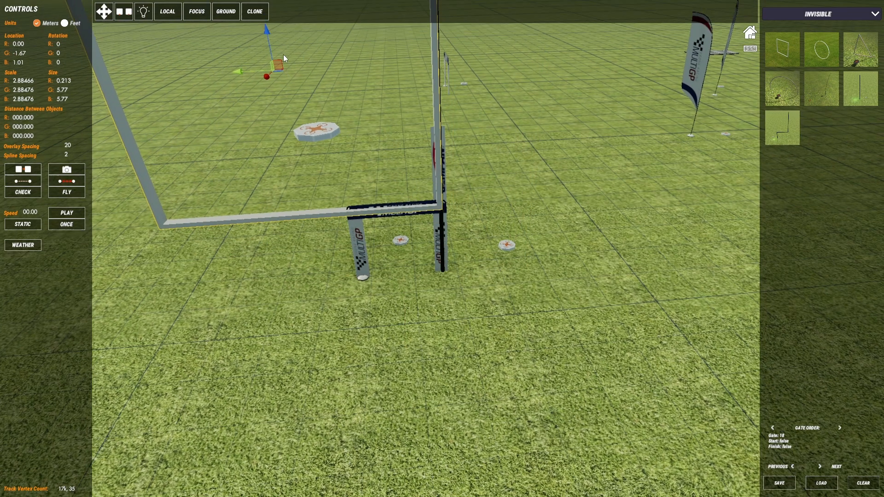
pyautogui.moveTo(282, 53); pyautogui.dragTo(378, 204, button='right')
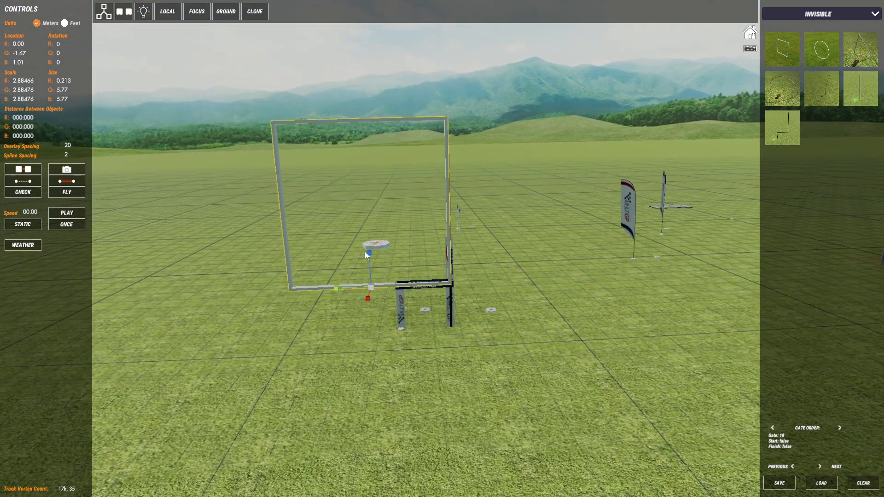
# - Widen the frame, reduce its height and nudge it to meet the tall pole, then deselect
pyautogui.moveTo(342, 290); pyautogui.dragTo(337, 294)
pyautogui.press('w')
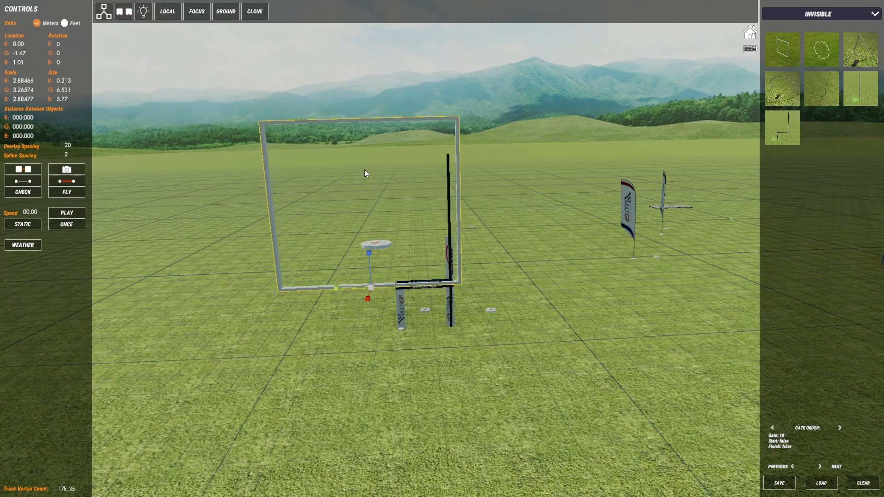
pyautogui.moveTo(370, 254); pyautogui.dragTo(370, 271)
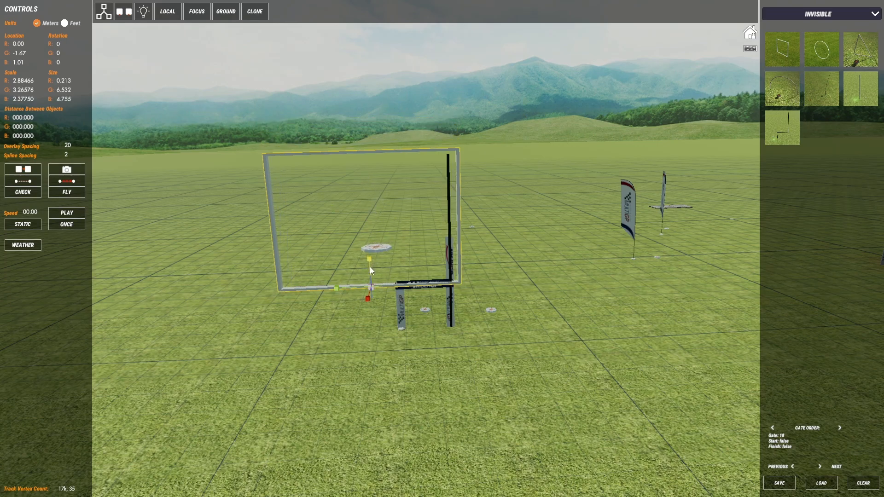
pyautogui.press('w')
pyautogui.moveTo(339, 229); pyautogui.dragTo(329, 232)
pyautogui.click(556, 352)
pyautogui.moveTo(305, 202)
pyautogui.mouseDown(button='right')
pyautogui.moveTo(430, 232)
pyautogui.moveTo(372, 259)
pyautogui.moveTo(329, 266)
pyautogui.moveTo(388, 188)
pyautogui.moveTo(625, 325)
pyautogui.mouseUp(button='right')
# - Lower the black pole checkpoint's gate order from 10 to 9
pyautogui.click(326, 267)
pyautogui.click(387, 189)
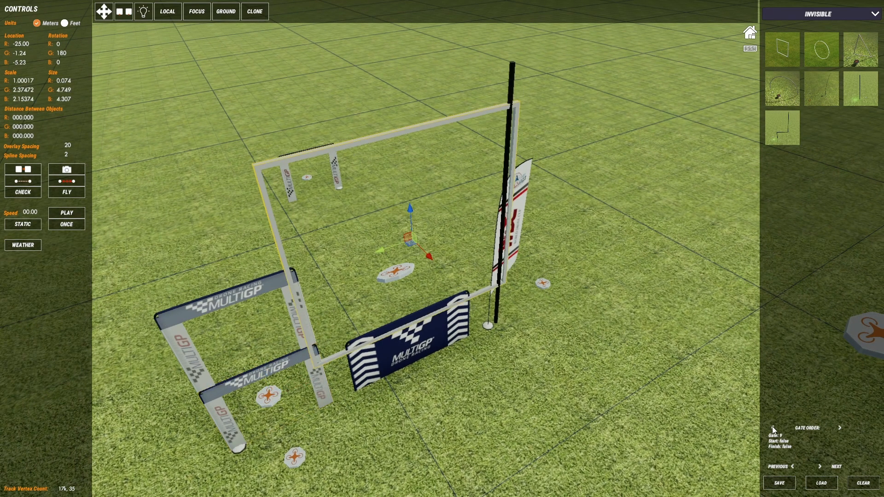
pyautogui.moveTo(411, 295)
pyautogui.mouseDown(button='right')
pyautogui.moveTo(349, 188)
pyautogui.moveTo(380, 222)
pyautogui.mouseUp(button='right')
pyautogui.click(374, 203)
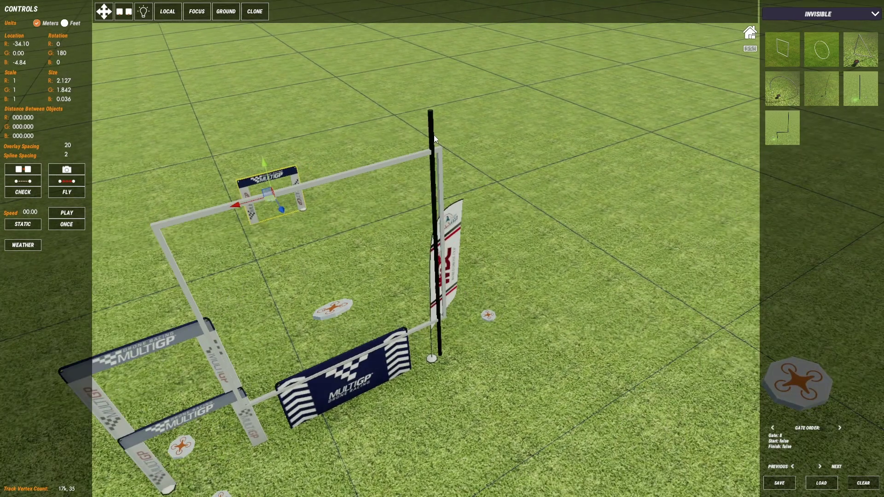
pyautogui.click(434, 135)
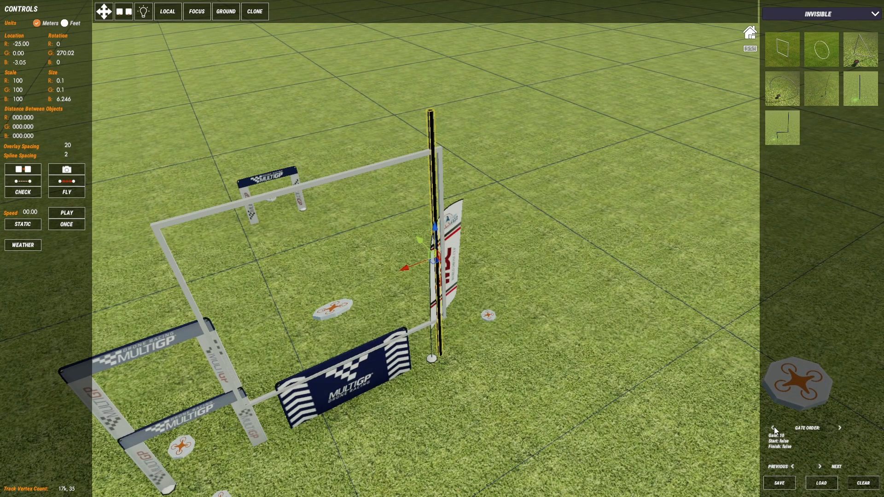
pyautogui.click(775, 427)
# - Lower the square gate frame's gate order from 13 to 11
pyautogui.moveTo(658, 397); pyautogui.dragTo(355, 294, button='right')
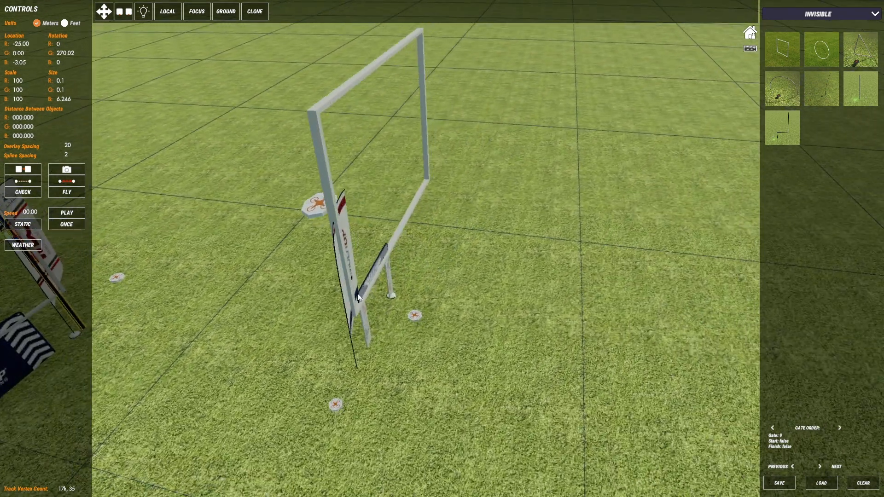
pyautogui.click(346, 294)
pyautogui.press('Escape')
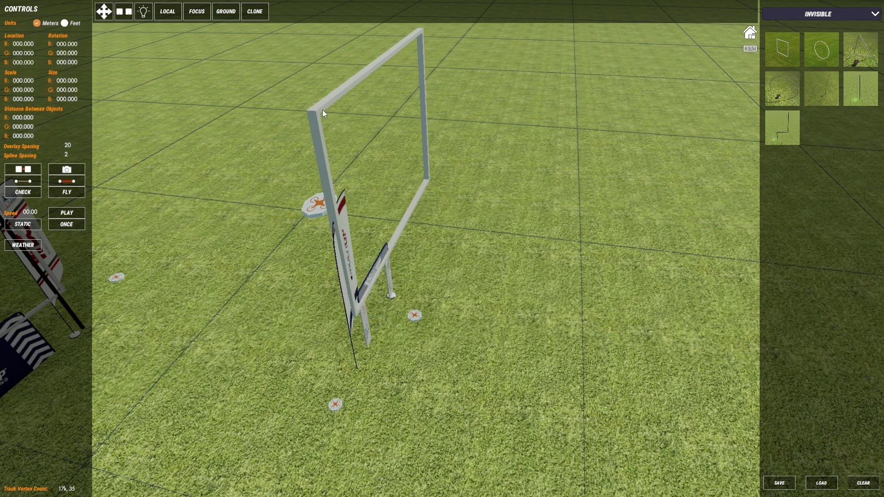
pyautogui.click(321, 110)
pyautogui.click(775, 428)
# - Undo an accidental move of the small gate beneath the big frame
pyautogui.moveTo(636, 300); pyautogui.dragTo(346, 296, button='right')
pyautogui.click(327, 293)
pyautogui.moveTo(341, 264)
pyautogui.mouseDown(button='right')
pyautogui.moveTo(467, 182)
pyautogui.moveTo(226, 338)
pyautogui.mouseUp(button='right')
pyautogui.moveTo(205, 346); pyautogui.dragTo(288, 310)
pyautogui.hotkey('ctrl', 'z')
pyautogui.moveTo(289, 309); pyautogui.dragTo(404, 290, button='right')
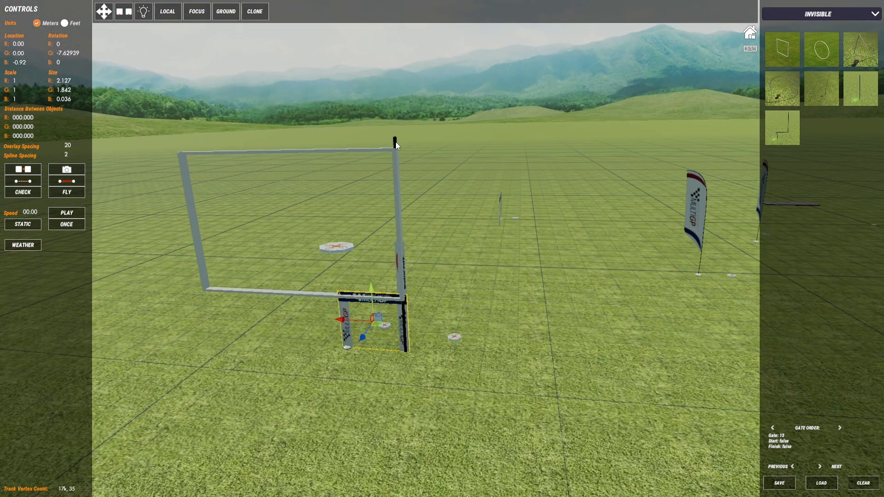
pyautogui.click(397, 142)
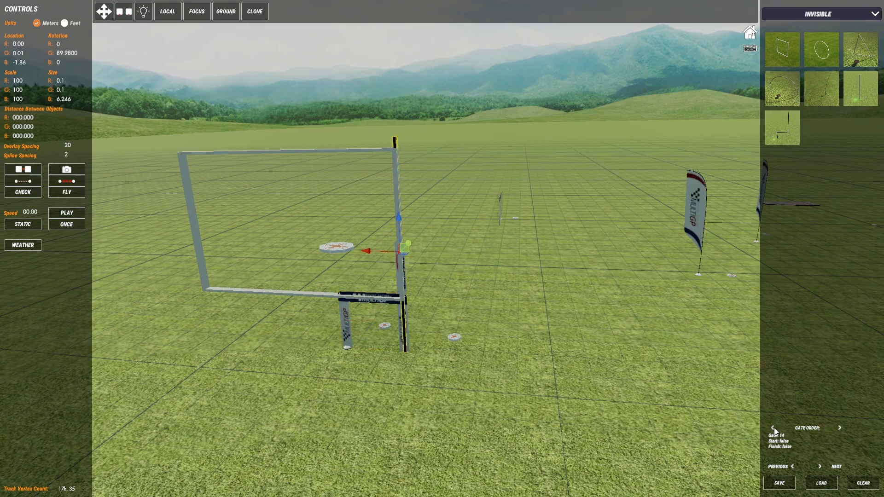
pyautogui.click(345, 148)
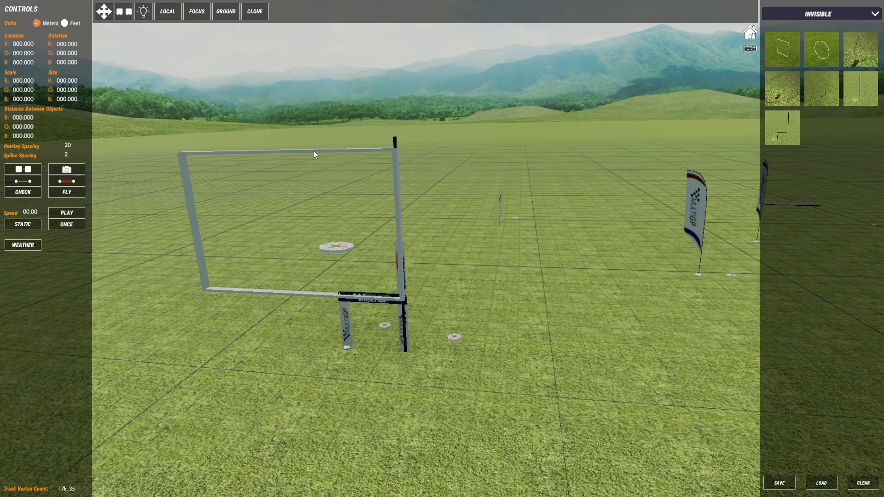
# - Lower the big square gate frame's gate order from 17 to 15
pyautogui.click(182, 157)
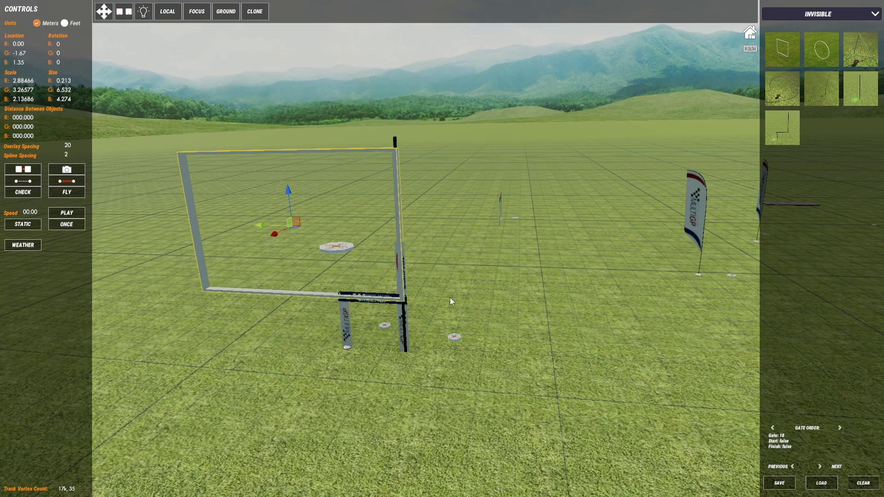
pyautogui.click(773, 426)
pyautogui.click(773, 427)
pyautogui.moveTo(587, 276)
pyautogui.mouseDown(button='right')
pyautogui.moveTo(478, 256)
pyautogui.moveTo(386, 215)
pyautogui.mouseUp(button='right')
pyautogui.click(586, 247)
pyautogui.click(423, 228)
pyautogui.click(470, 278)
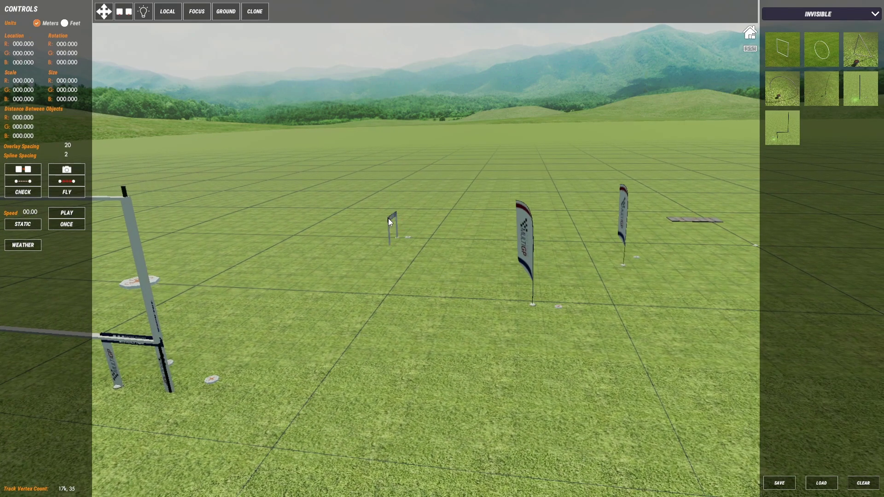
# - Clear the selection and pull back to a wide overview of the whole track
pyautogui.click(389, 218)
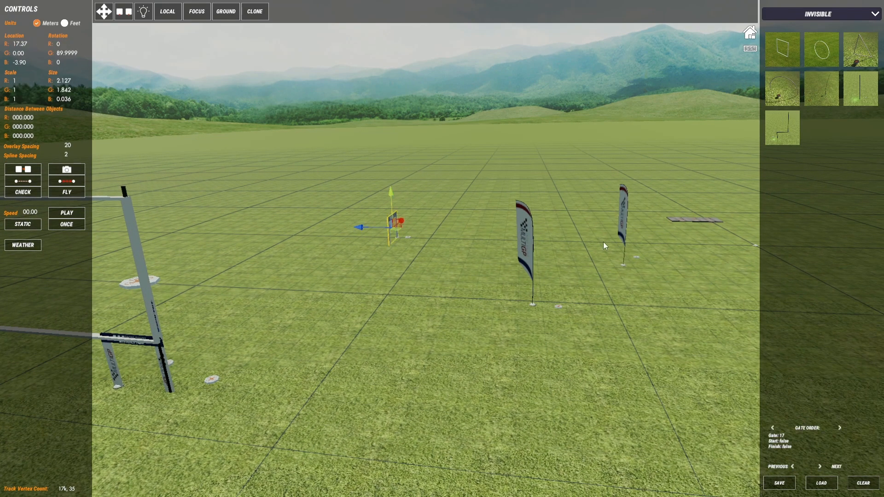
pyautogui.click(623, 217)
pyautogui.moveTo(625, 214); pyautogui.dragTo(425, 199, button='right')
pyautogui.click(425, 200)
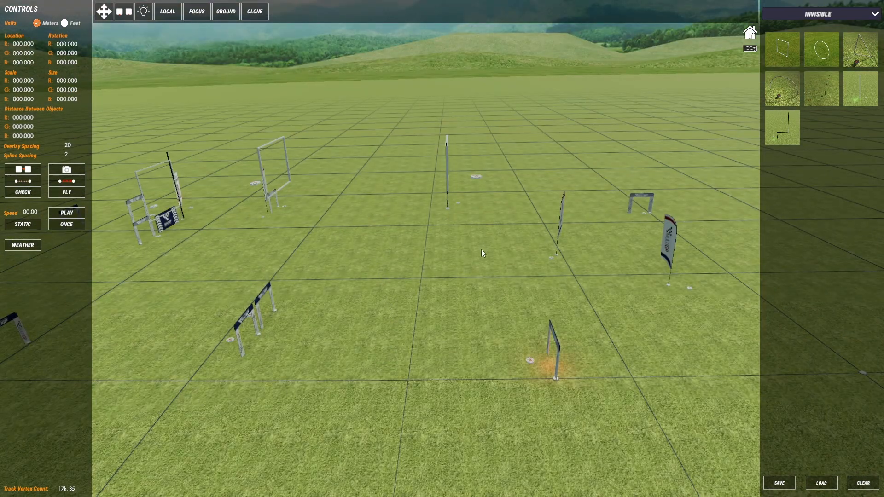